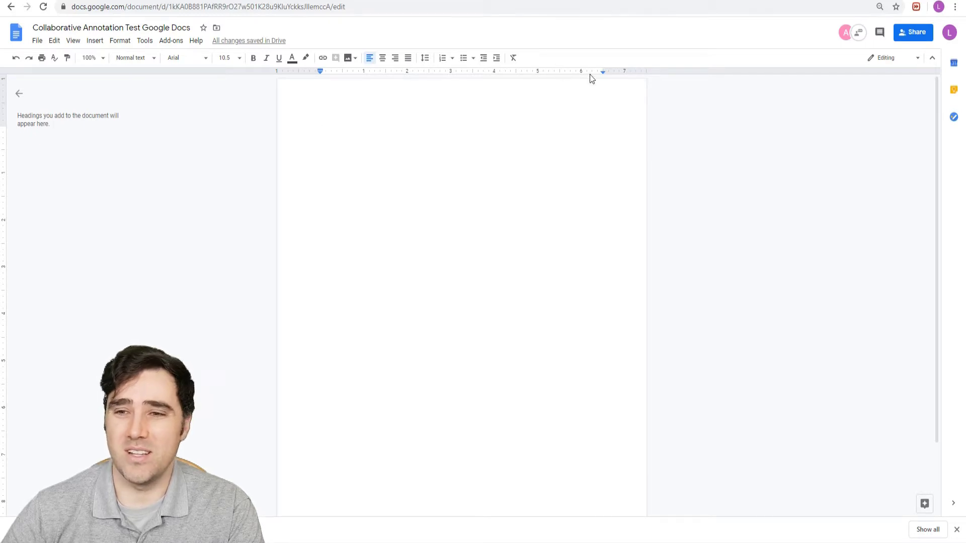
- Copy the opening paragraph of OpenStax section 1.6 with the Earth image and Figure 1.6 caption
key("ctrl+Tab")
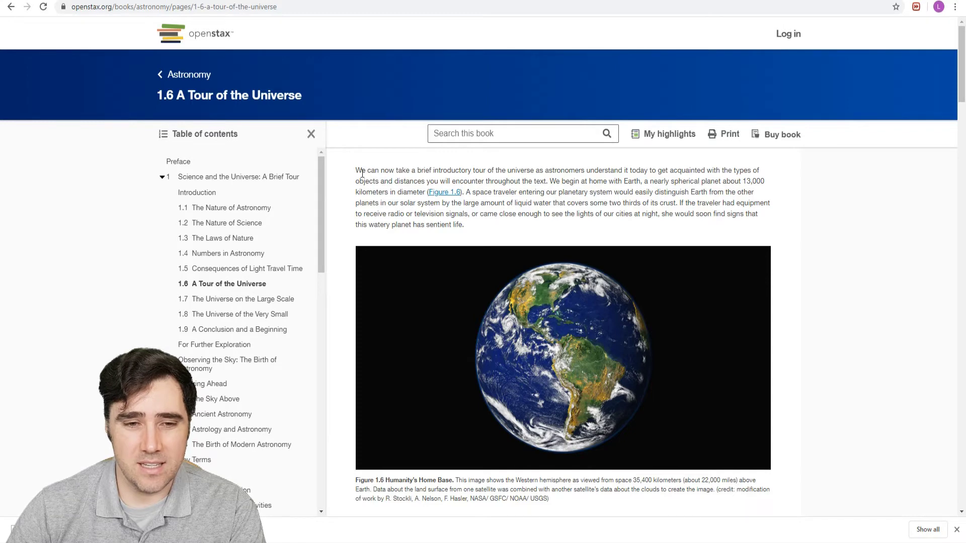
left_click_drag(355, 171, 569, 305)
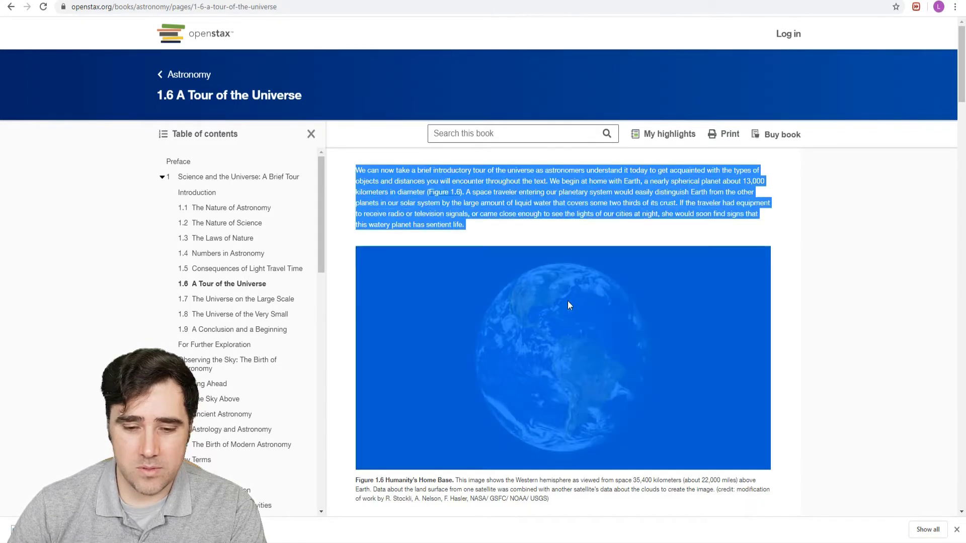
left_click_drag(582, 435, 563, 507)
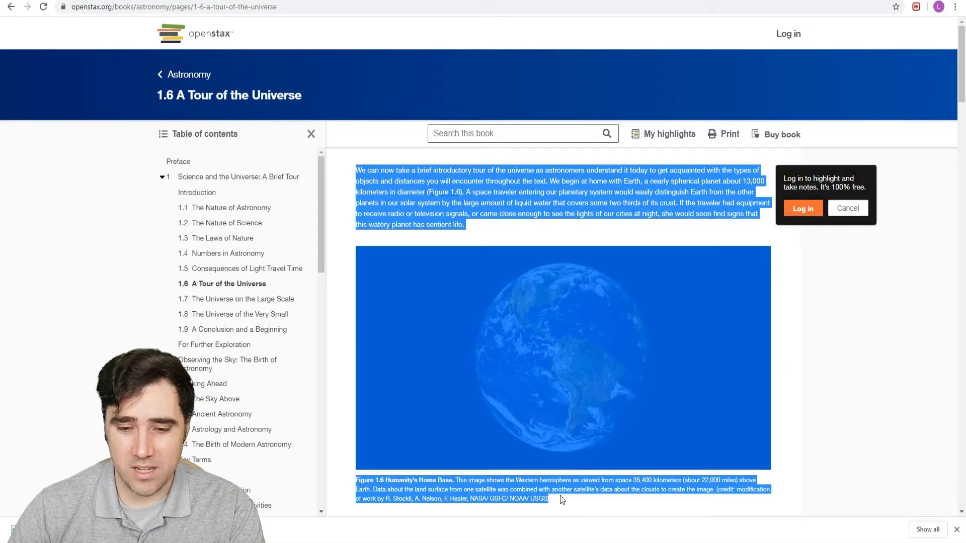
right_click(562, 486)
left_click(590, 436)
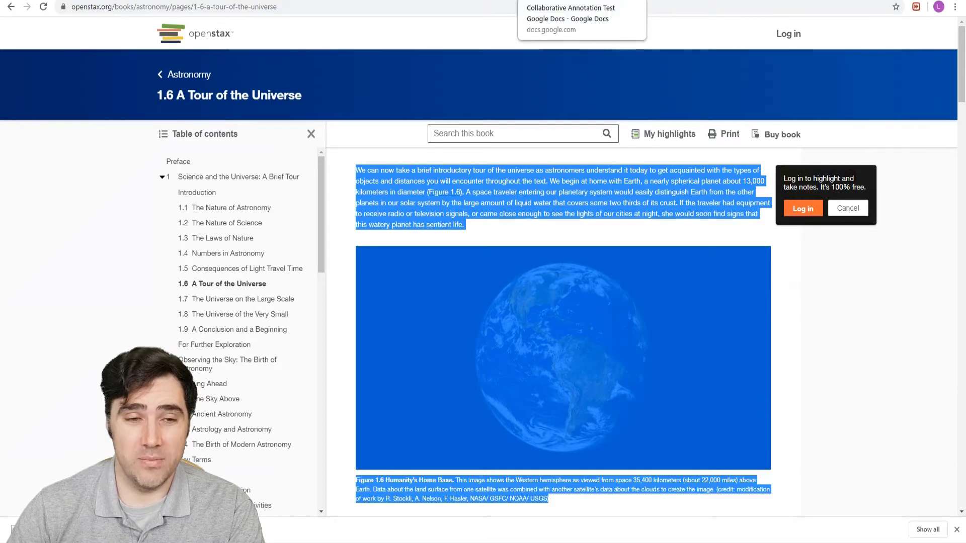
left_click(573, 0)
- Paste the copied paragraph, Earth image and caption into the empty Collaborative Annotation Test document
right_click(328, 125)
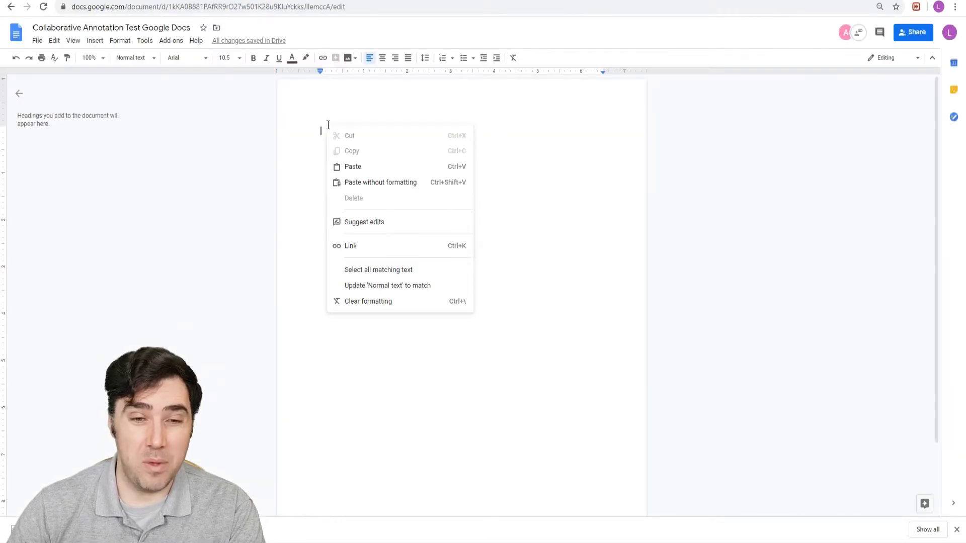
left_click(346, 166)
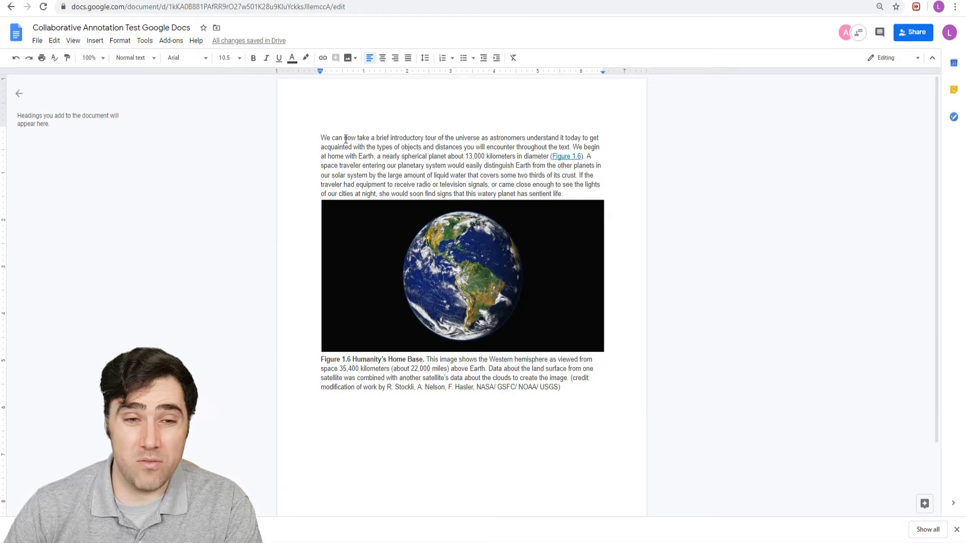
- Comment 'This is the origins of the universe' on the first sentence
left_click_drag(321, 138, 561, 130)
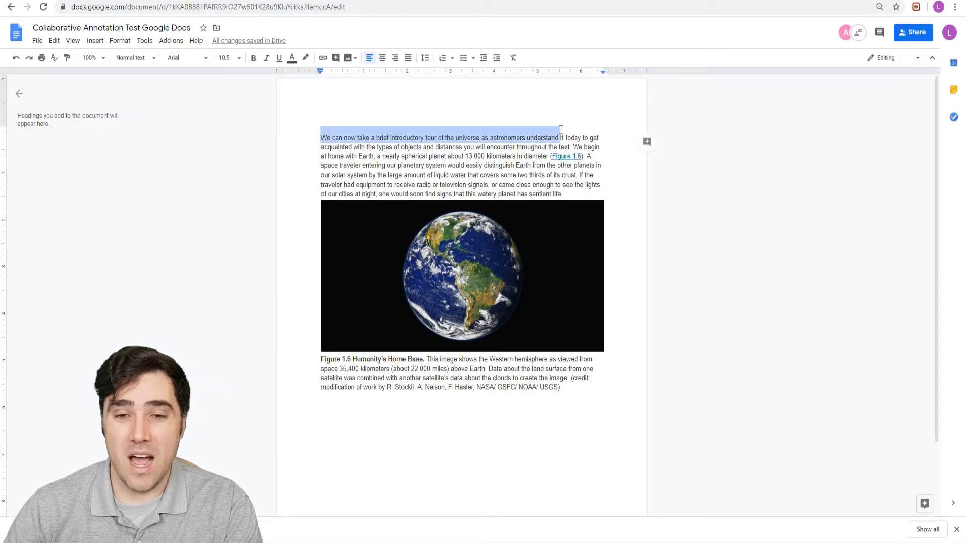
left_click(650, 143)
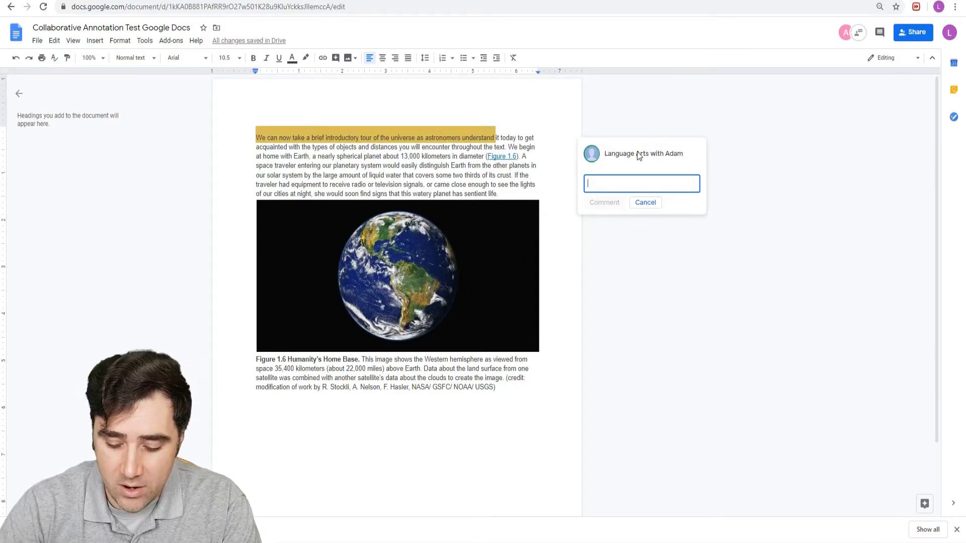
mouse_move(637, 152)
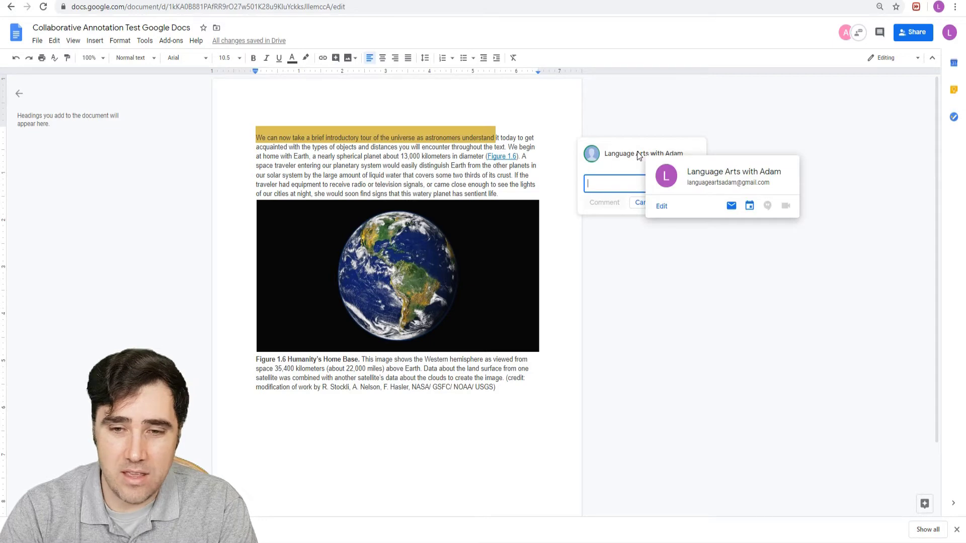
type("Thi")
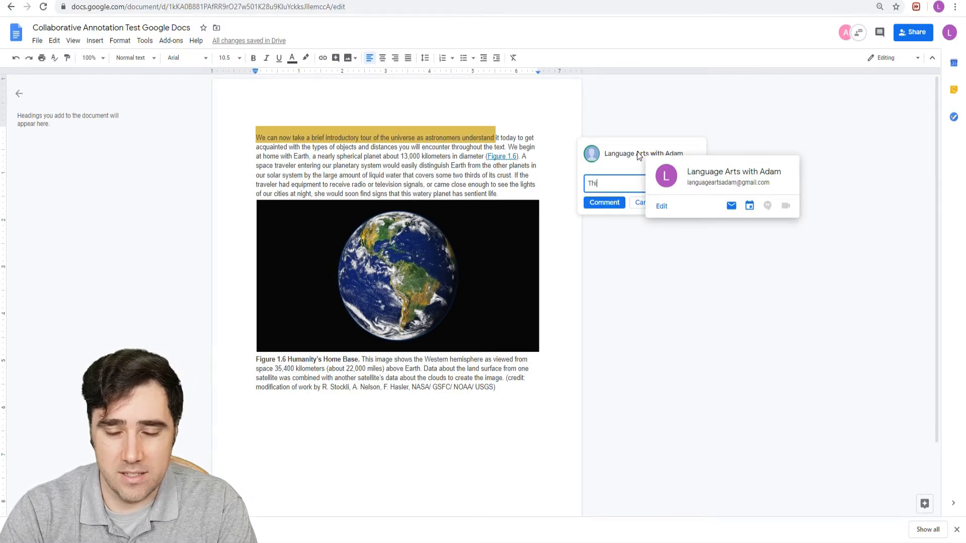
type("s is the or")
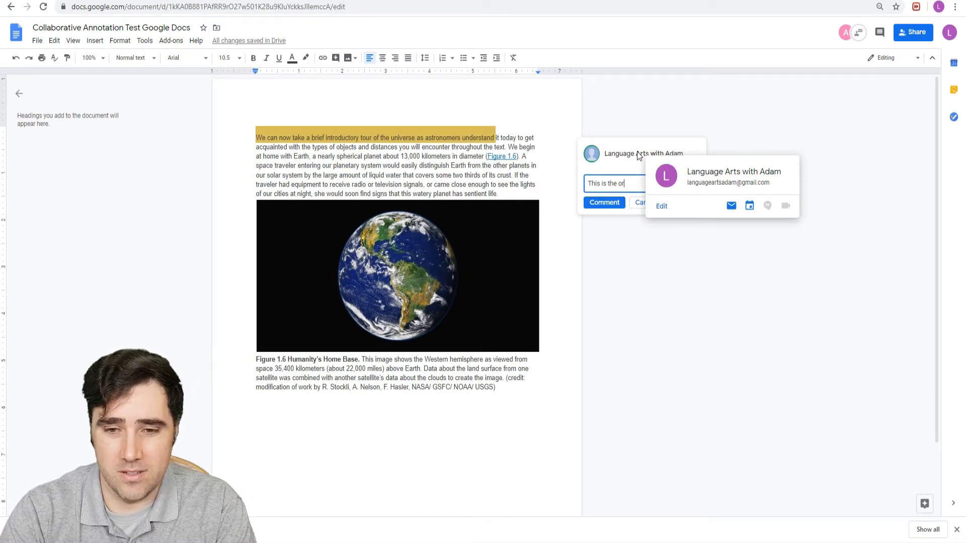
type("igins of the universe")
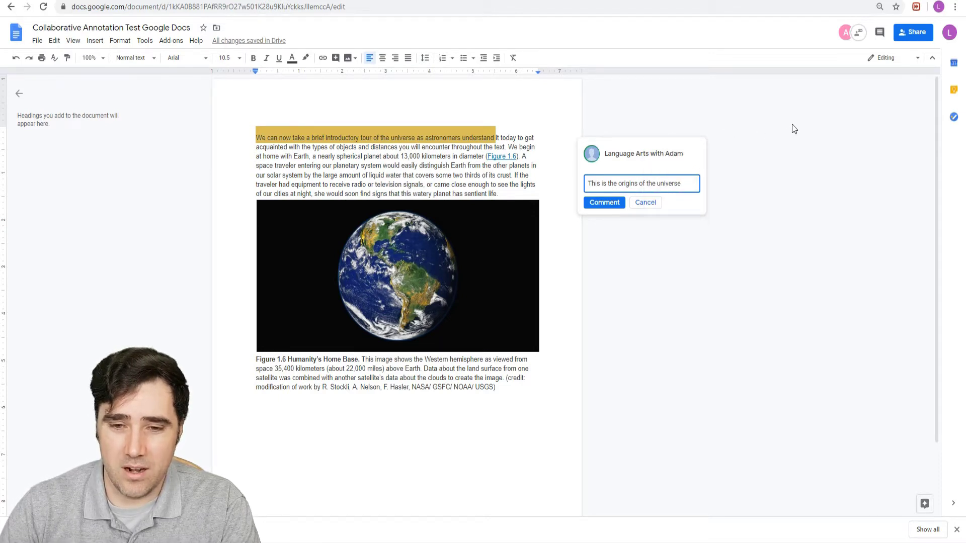
left_click(604, 205)
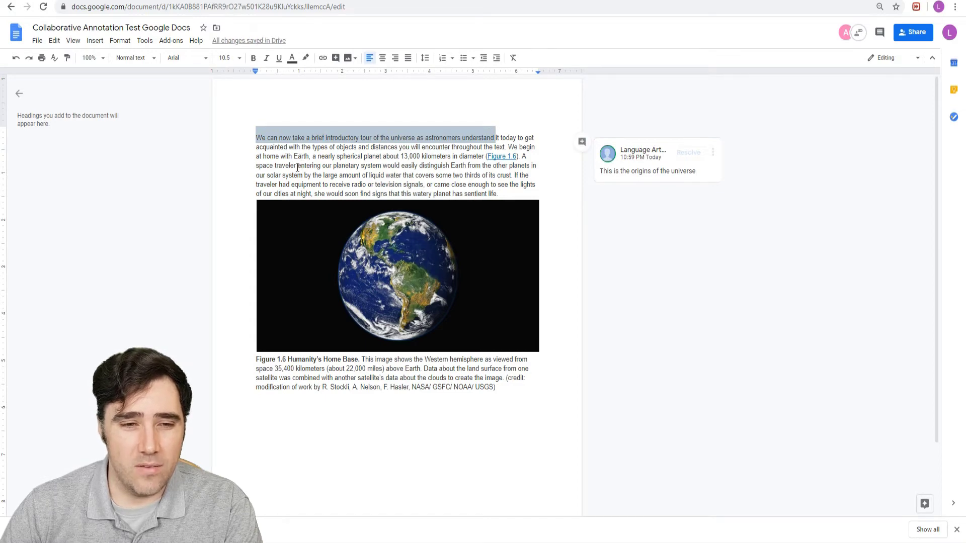
- Comment 'Let's travel at light speed!' on the space traveler passage
left_click_drag(274, 167, 385, 176)
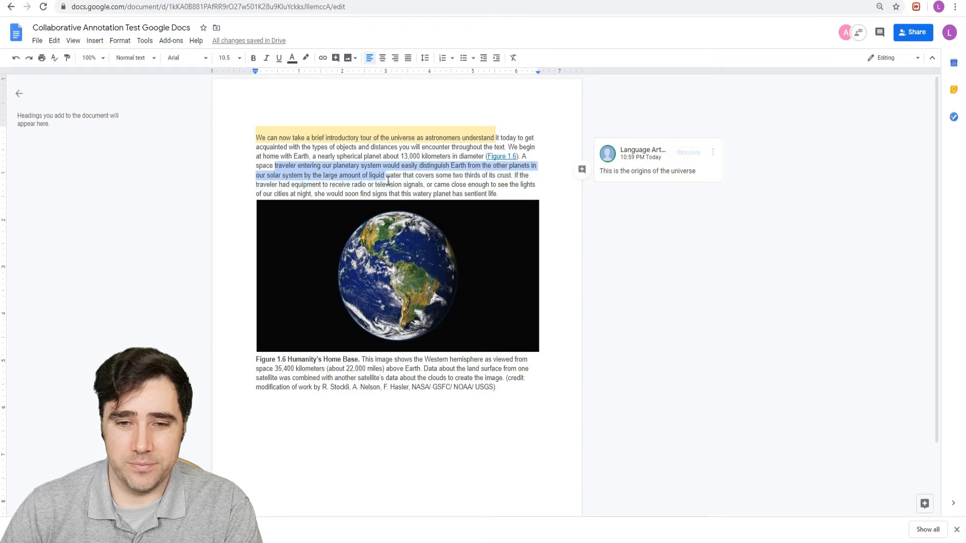
left_click(582, 169)
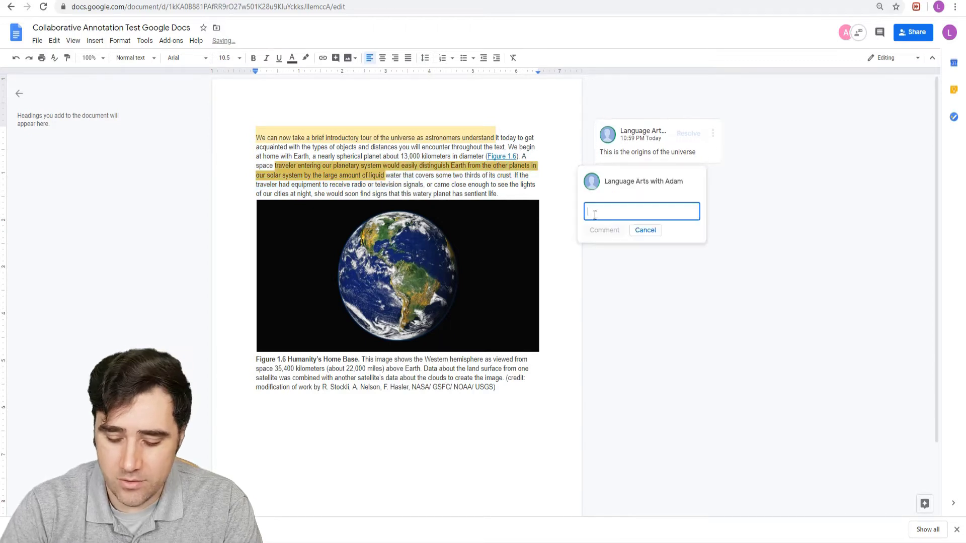
type("Let")
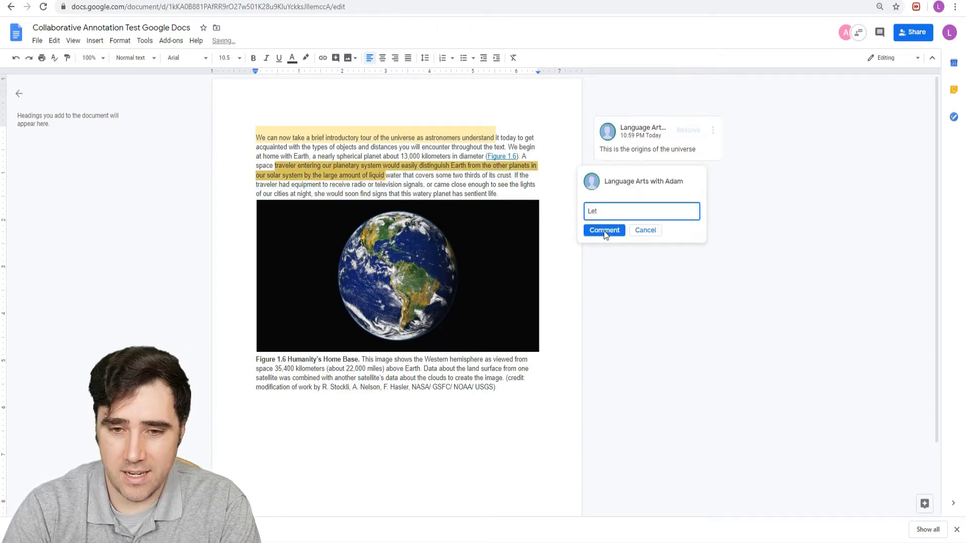
type("'s travel at lig")
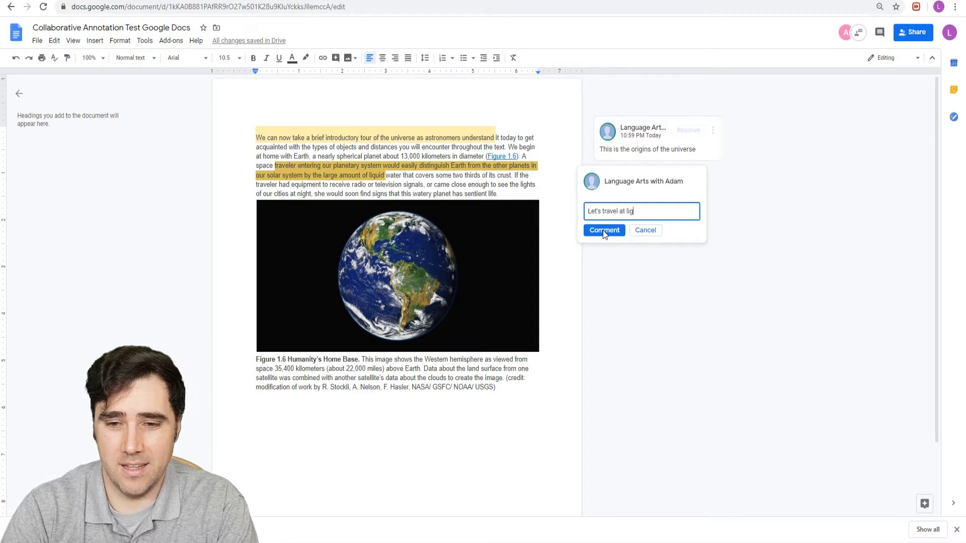
type("ht speed!")
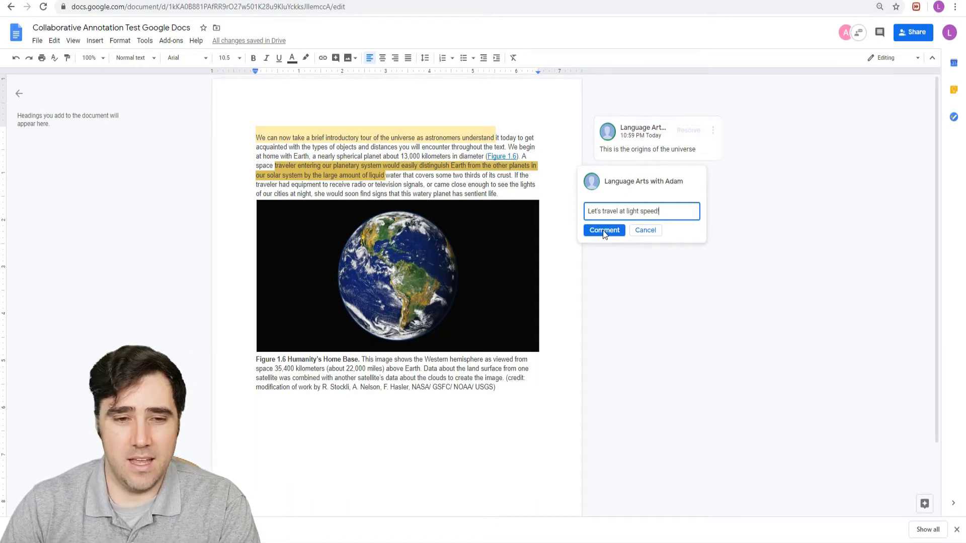
left_click(603, 230)
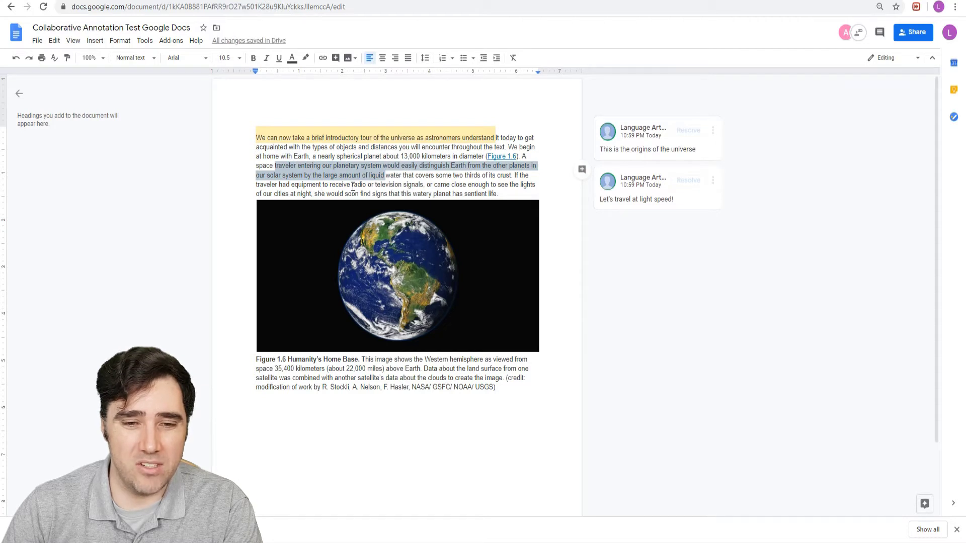
- Comment 'What TV show are you binge watching now?' on 'radio or television signals'
left_click_drag(353, 184, 433, 185)
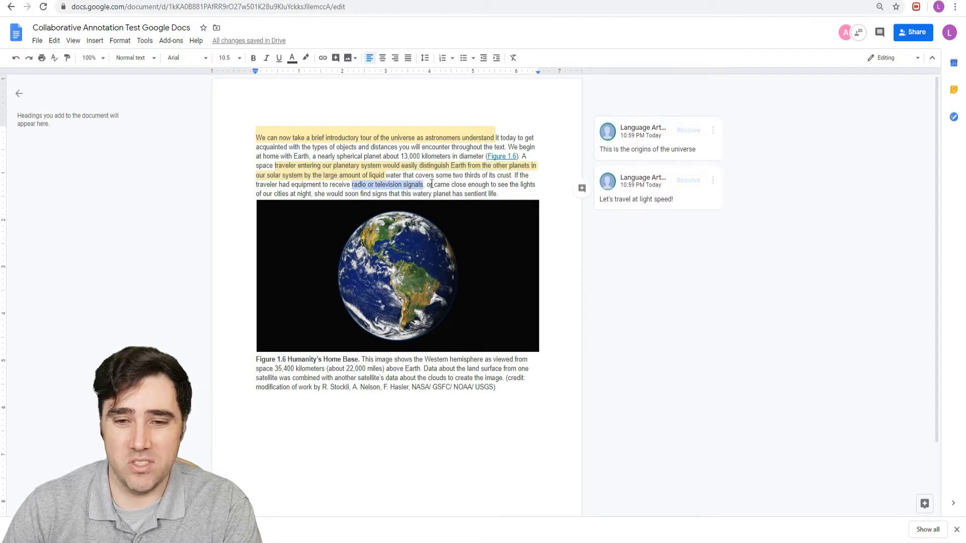
left_click(582, 188)
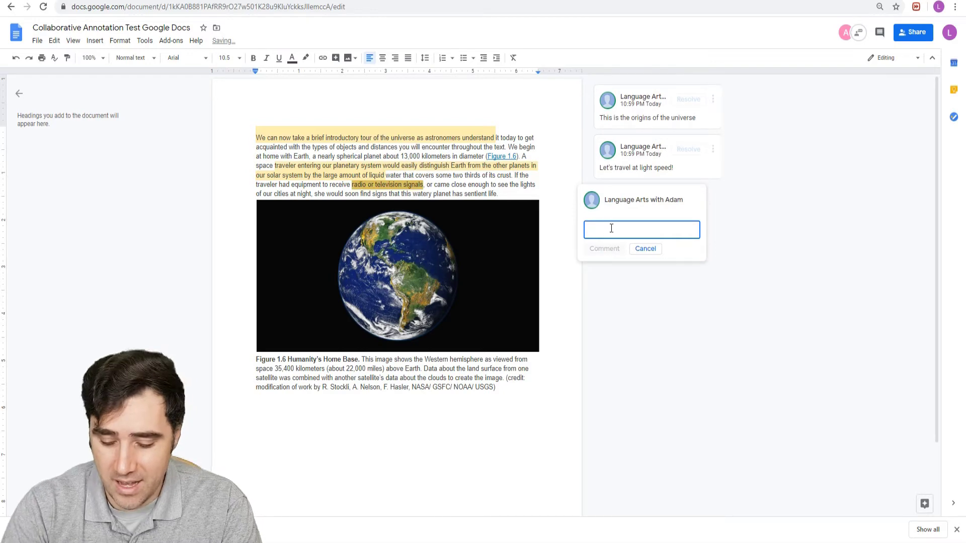
type("What ")
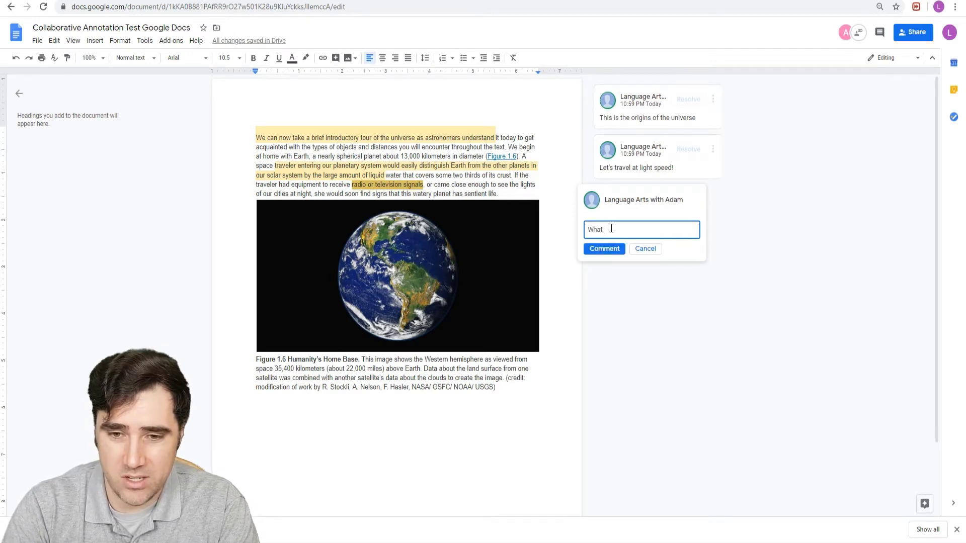
type("TV show are you b")
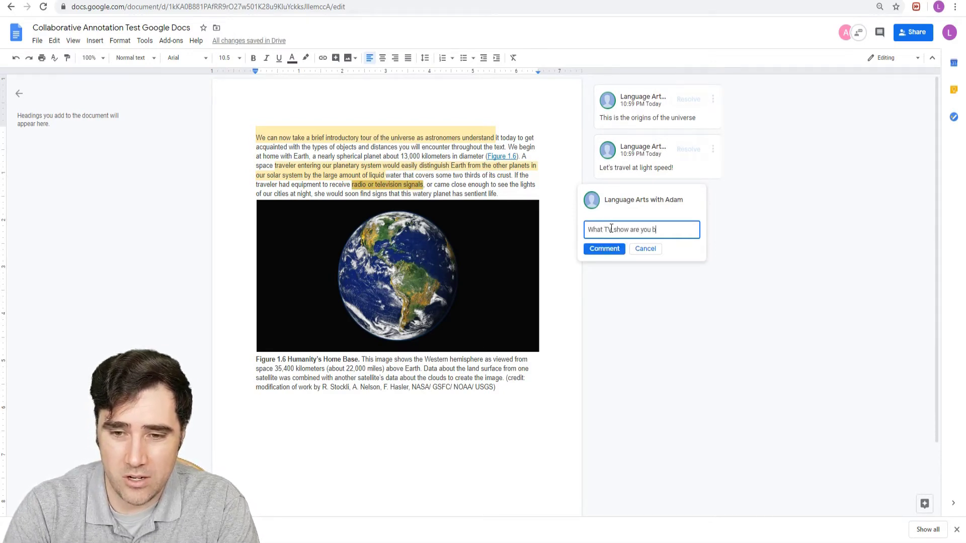
type("inge watching now?")
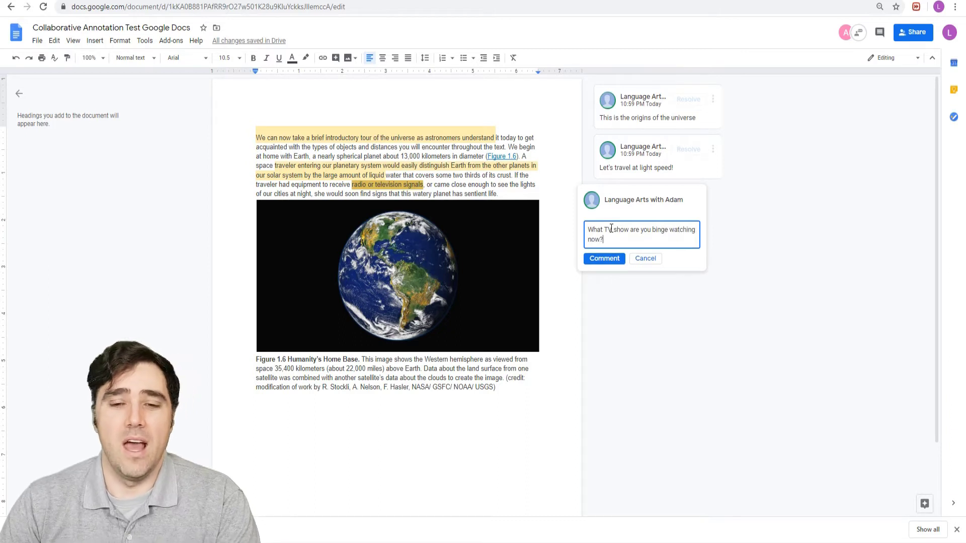
left_click(612, 259)
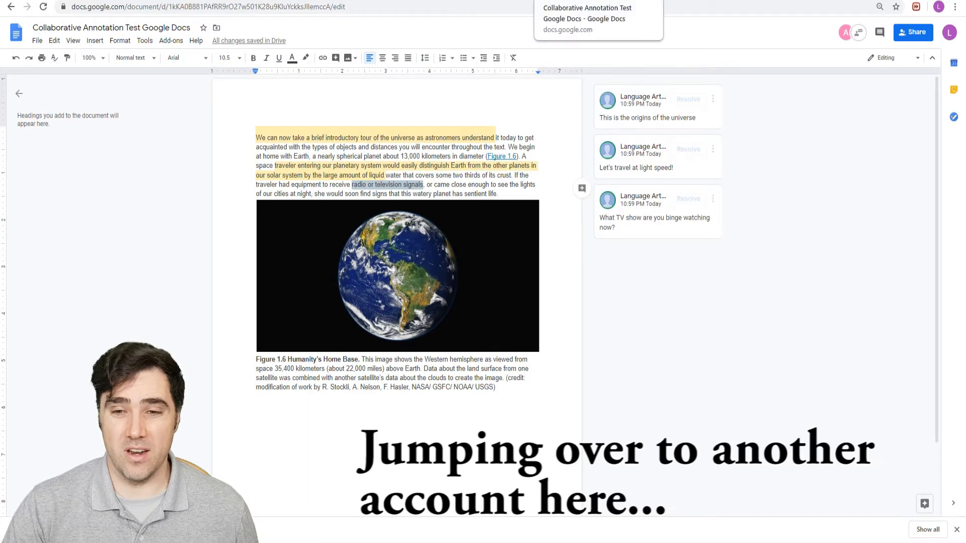
- In the other account's tab, comment 'Ooo lights are shiny!' on 'see the lights of our cities'
left_click(563, 0)
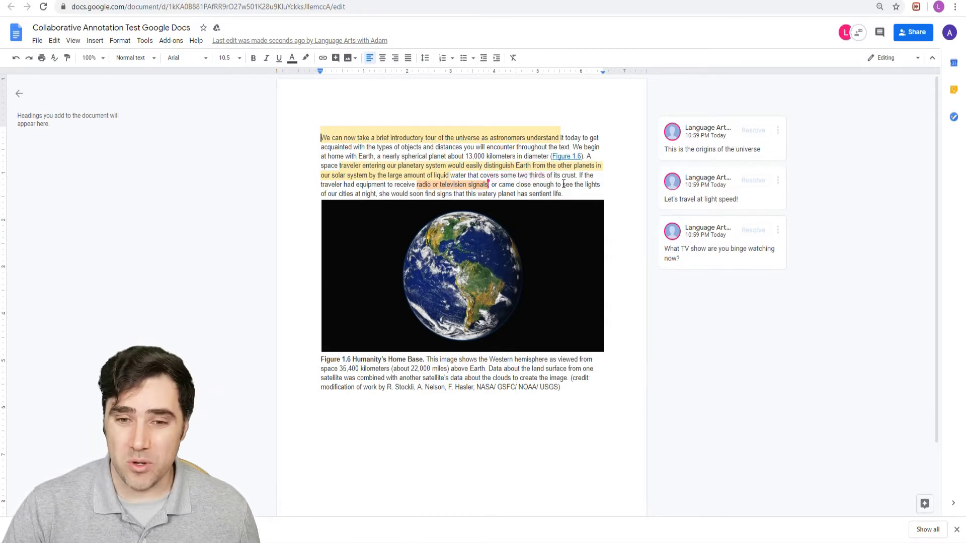
left_click_drag(561, 184, 354, 195)
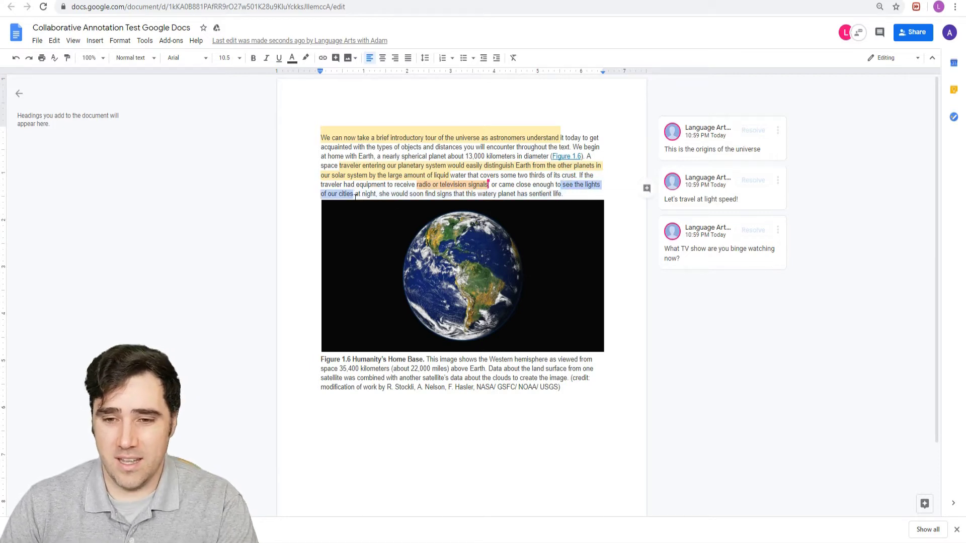
left_click(642, 191)
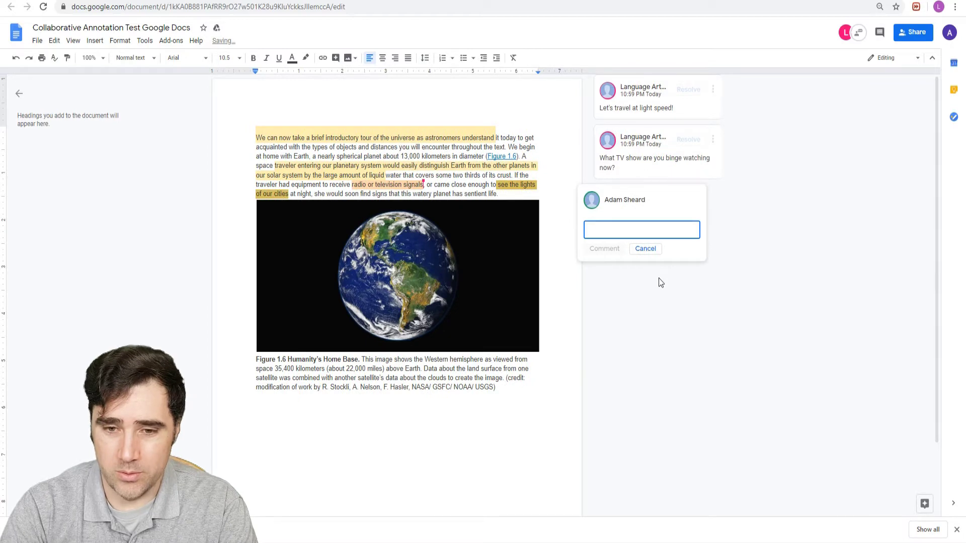
type("Ooo lights a")
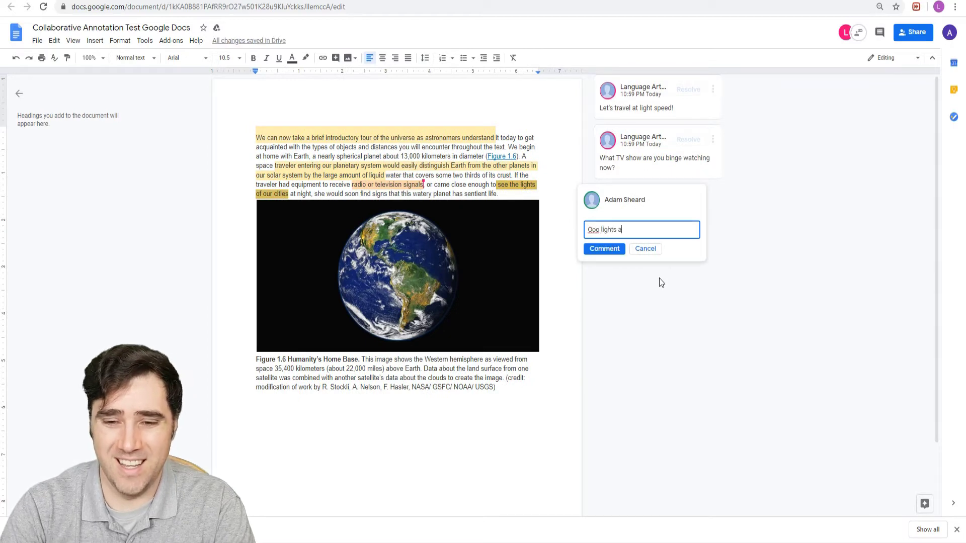
type("re shiny!")
left_click(604, 248)
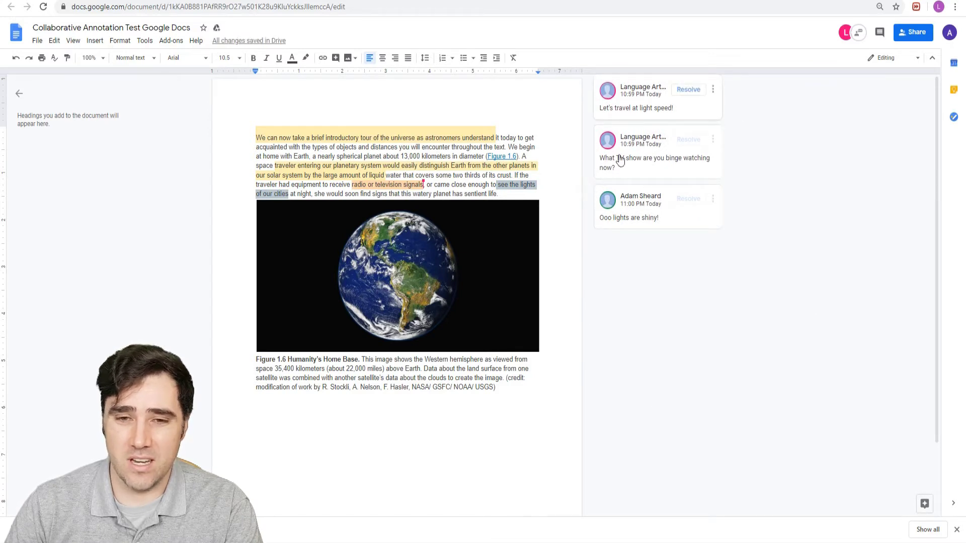
- Review the comments on the first sentence, the radio or television signals, and the city lights
left_click(435, 134)
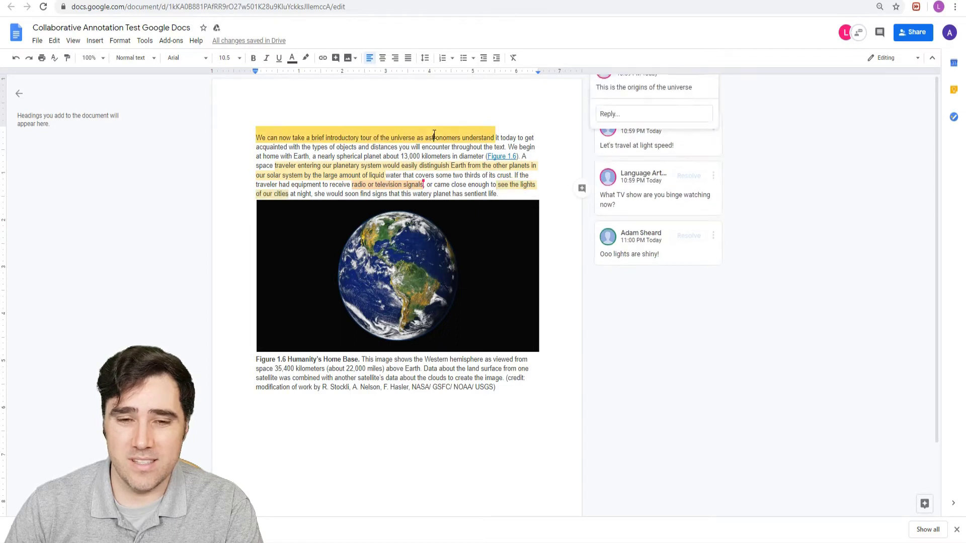
left_click(402, 186)
left_click(279, 195)
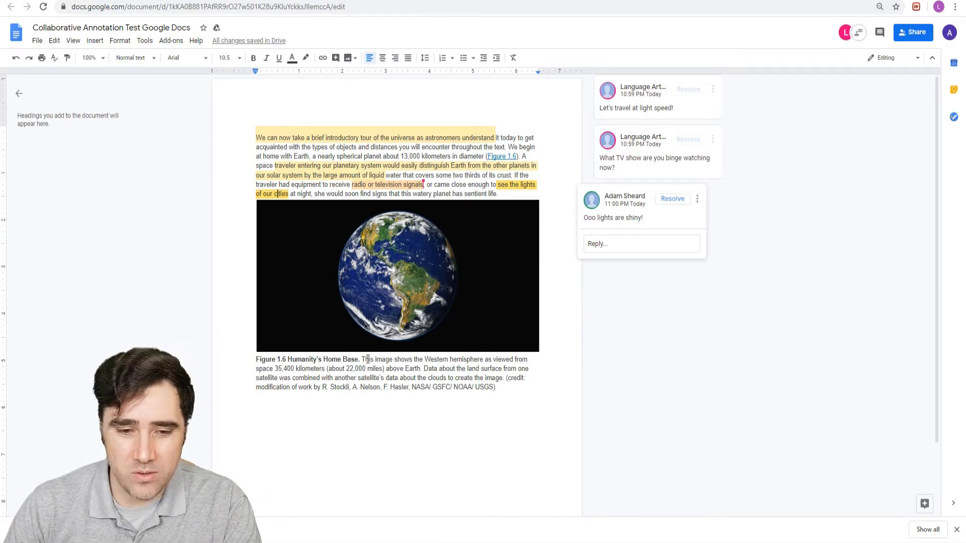
- Comment 'Wow that's high!' on the caption text about viewing Earth from 35,400 kilometers
left_click_drag(367, 359, 326, 369)
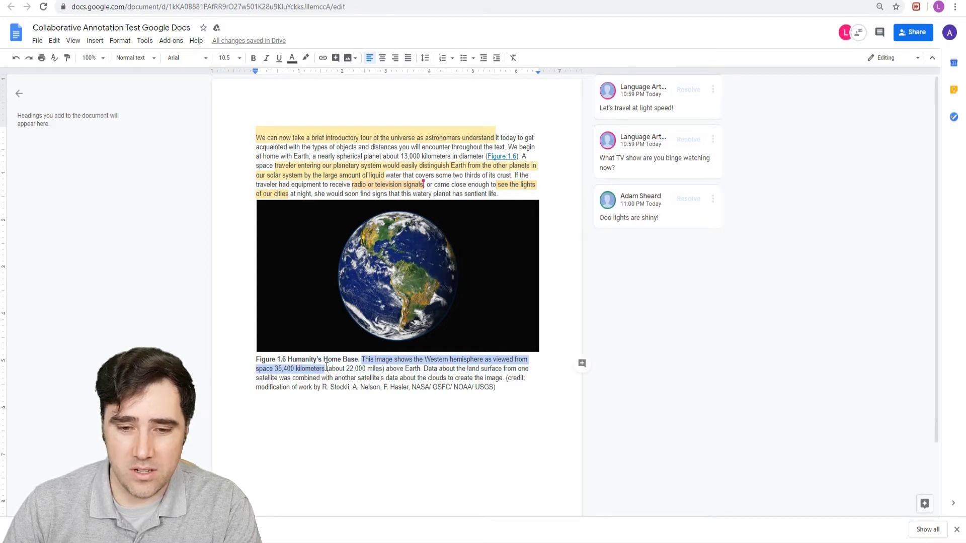
left_click(583, 363)
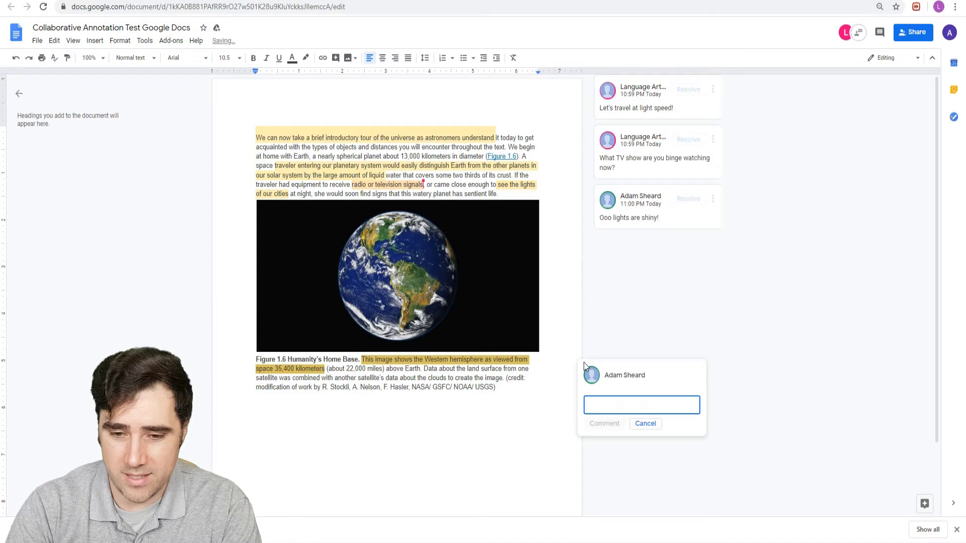
type("Wow that's high!")
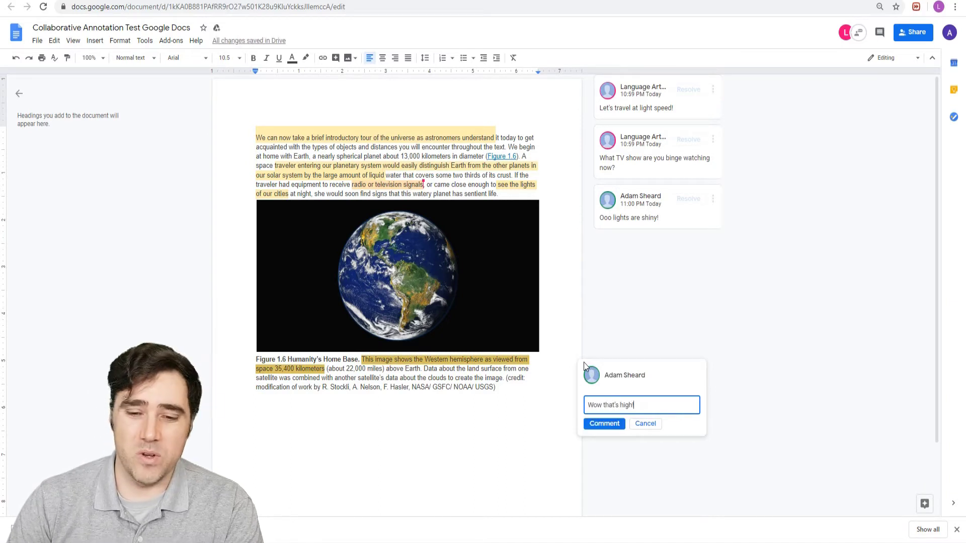
left_click(611, 427)
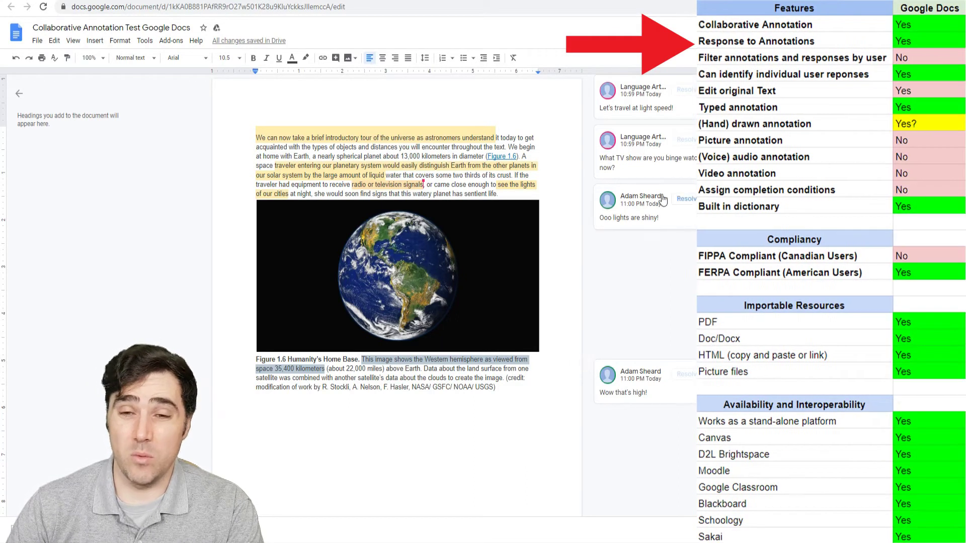
- Reply 'Yes! That sounds absolutely amazing!' to the light-speed comment
left_click(570, 108)
left_click(627, 101)
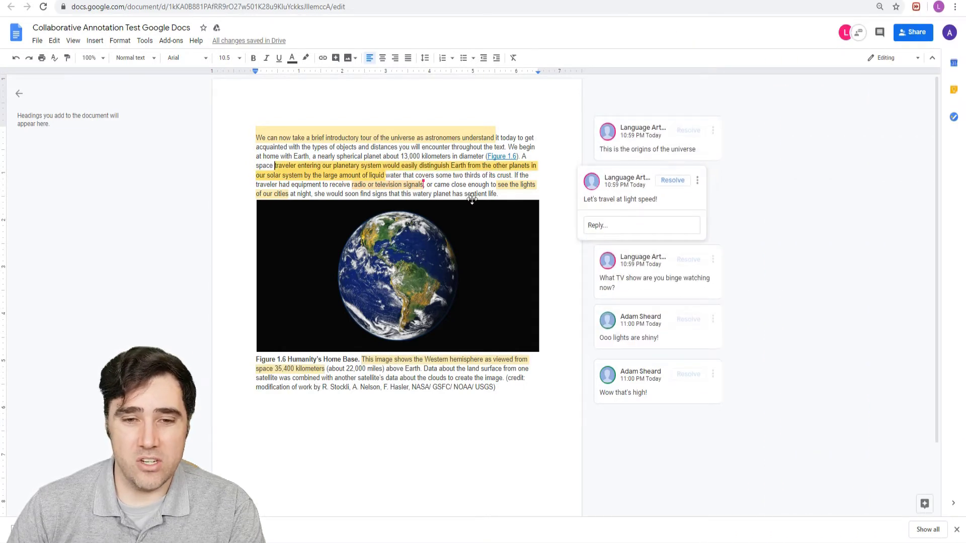
left_click(611, 225)
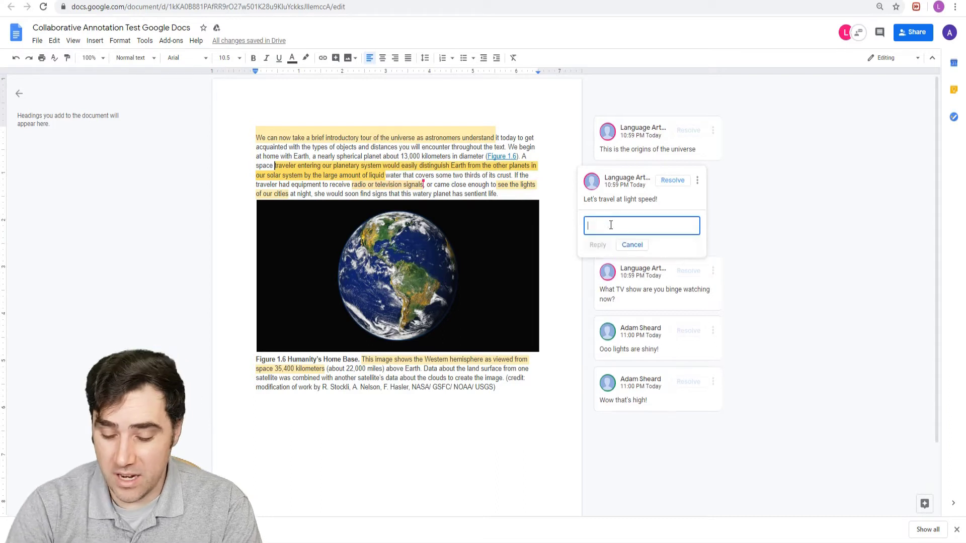
type("Y")
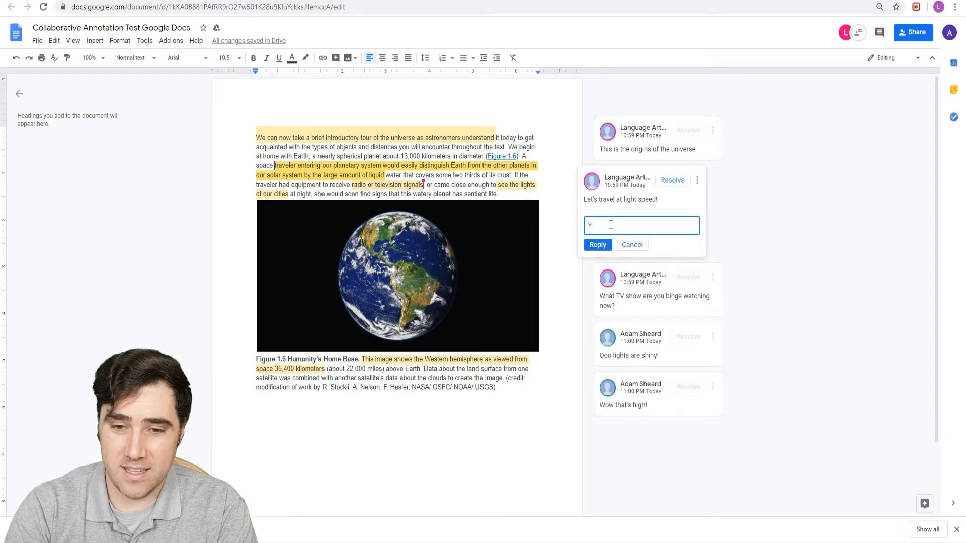
type("es! That sounds a")
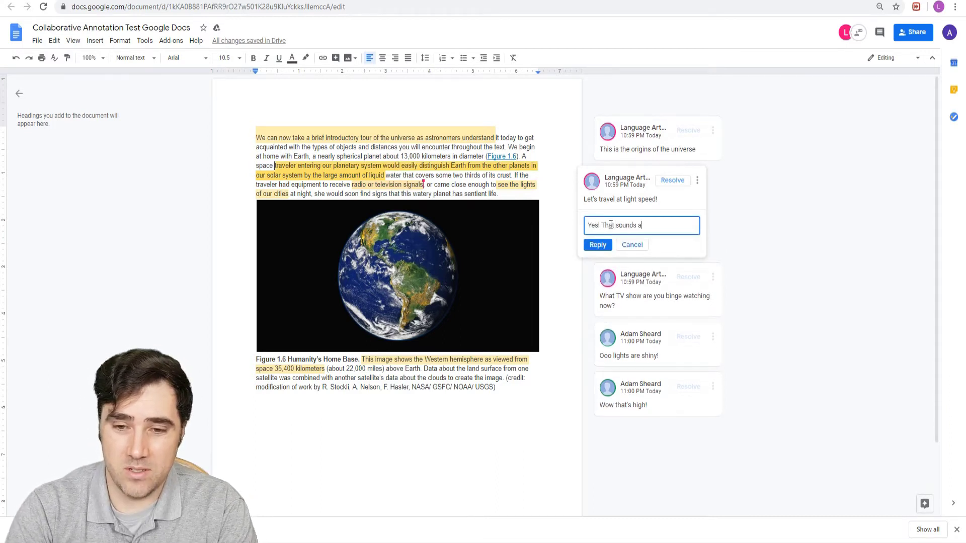
type("bsolutely amazing!")
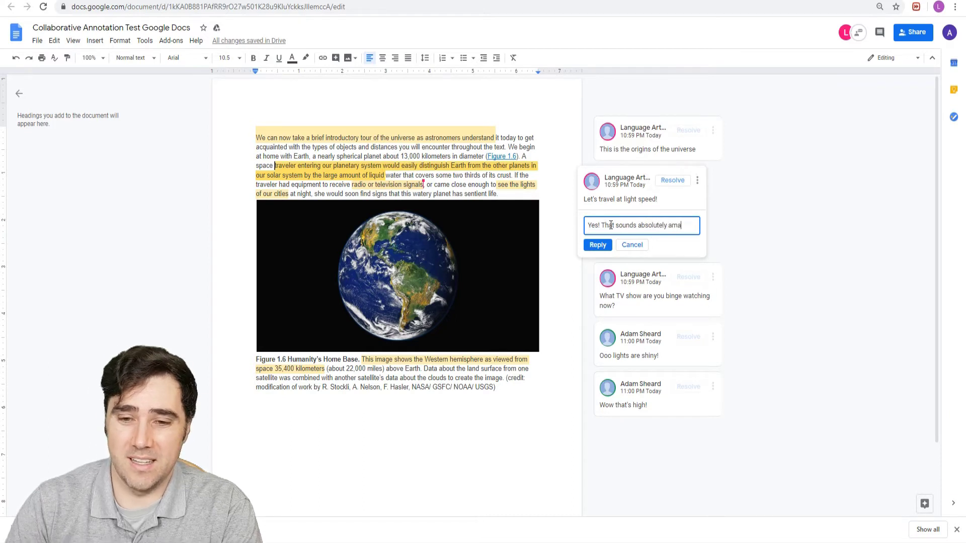
left_click(599, 252)
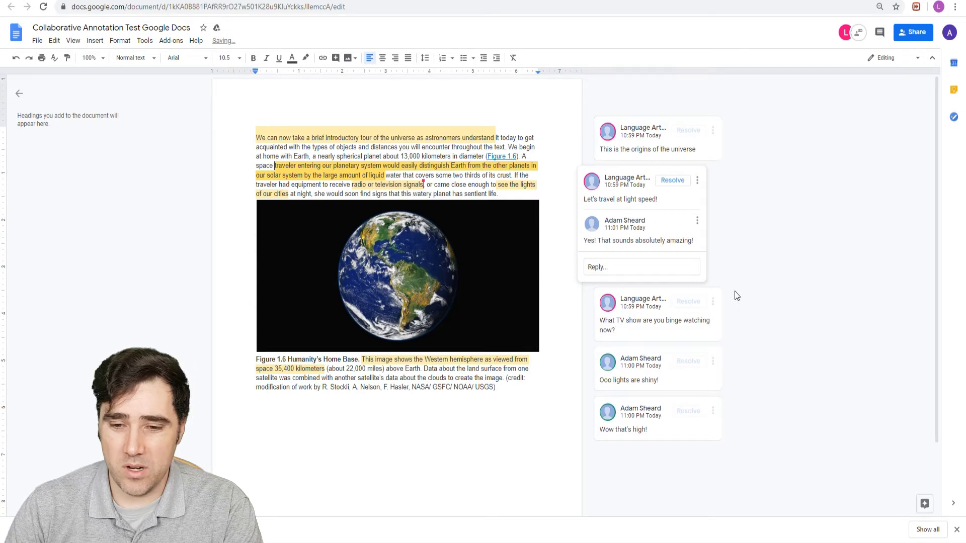
- Reply 'I am binging Game of Thrones' to the TV show question
left_click(654, 324)
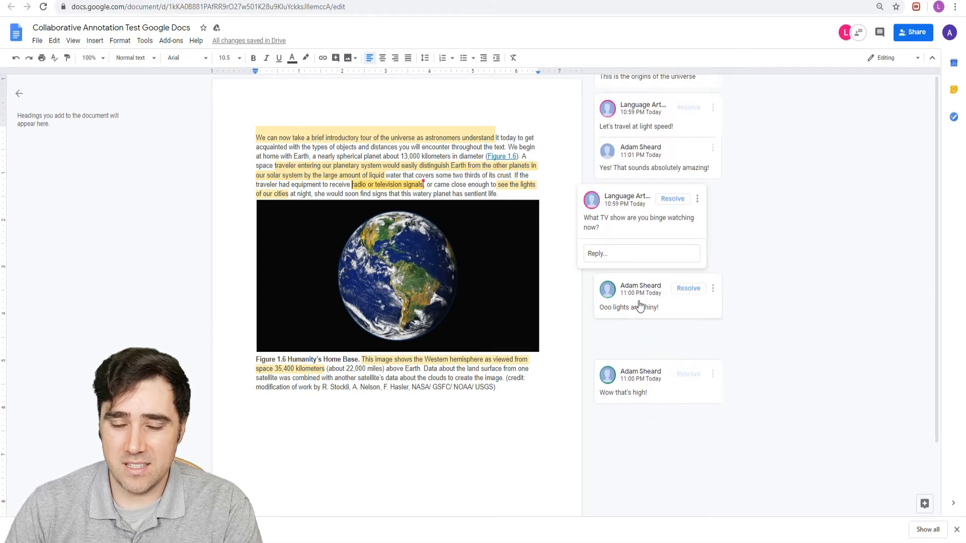
left_click(637, 253)
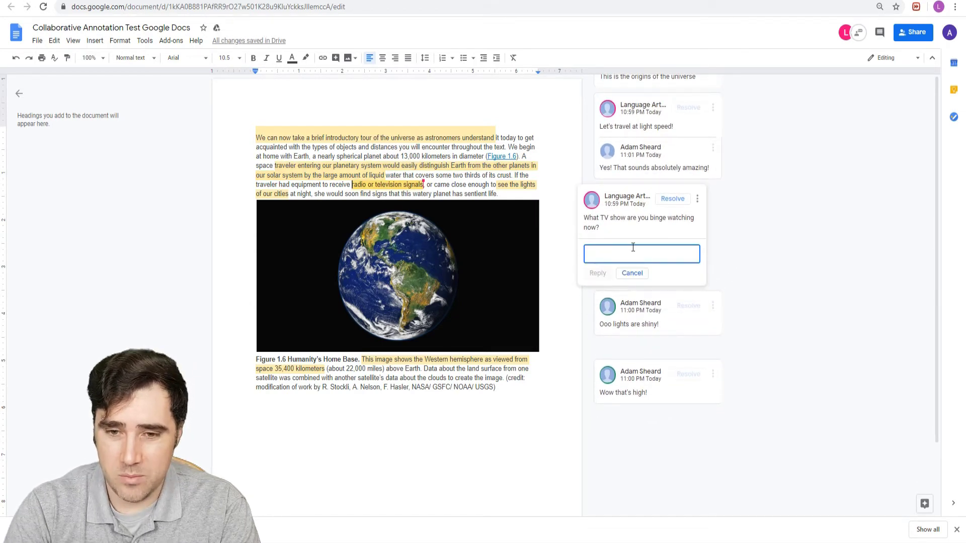
type("I am binging")
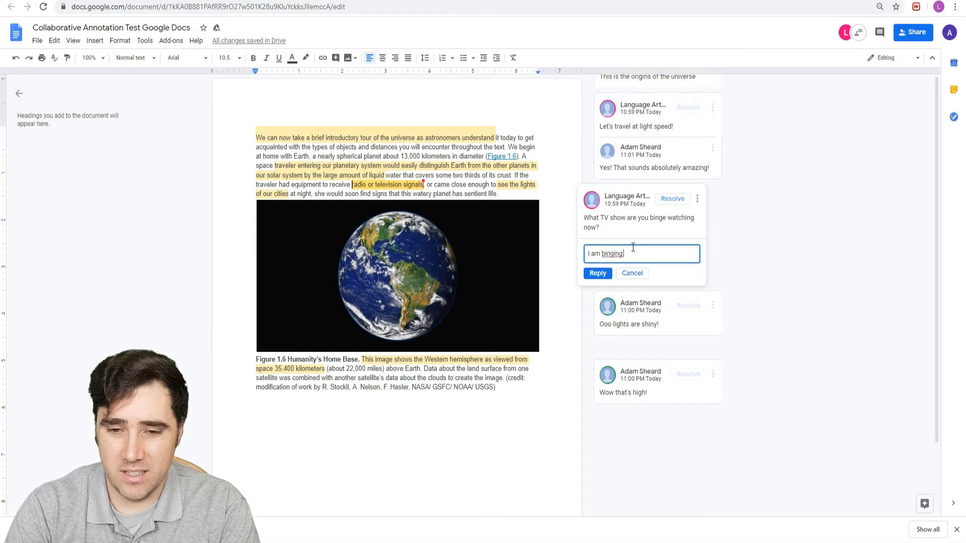
type(" Game of Thrones!")
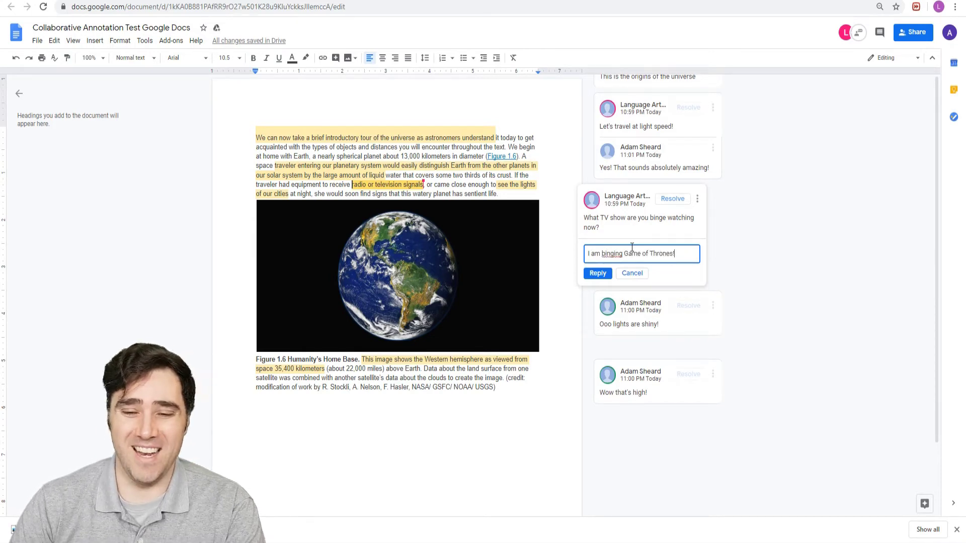
left_click(599, 274)
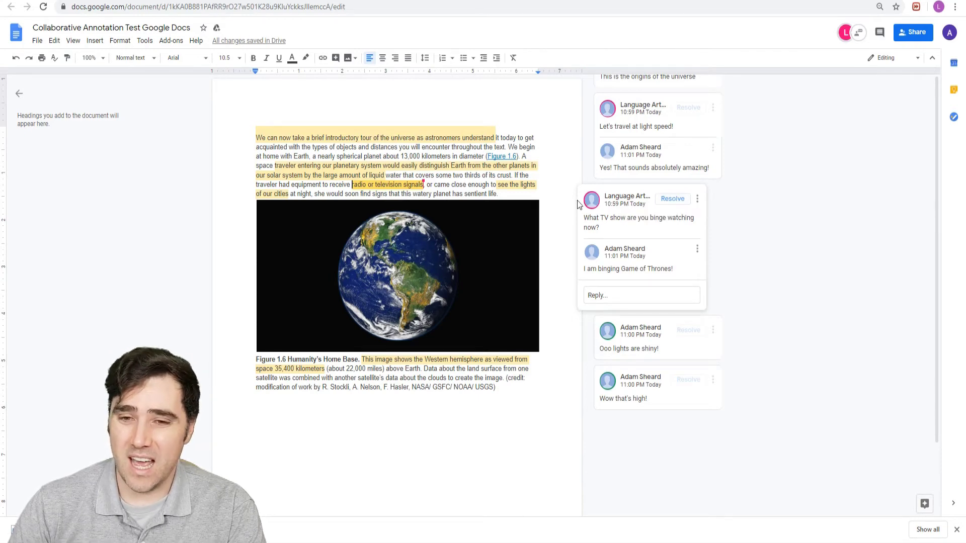
left_click(627, 111)
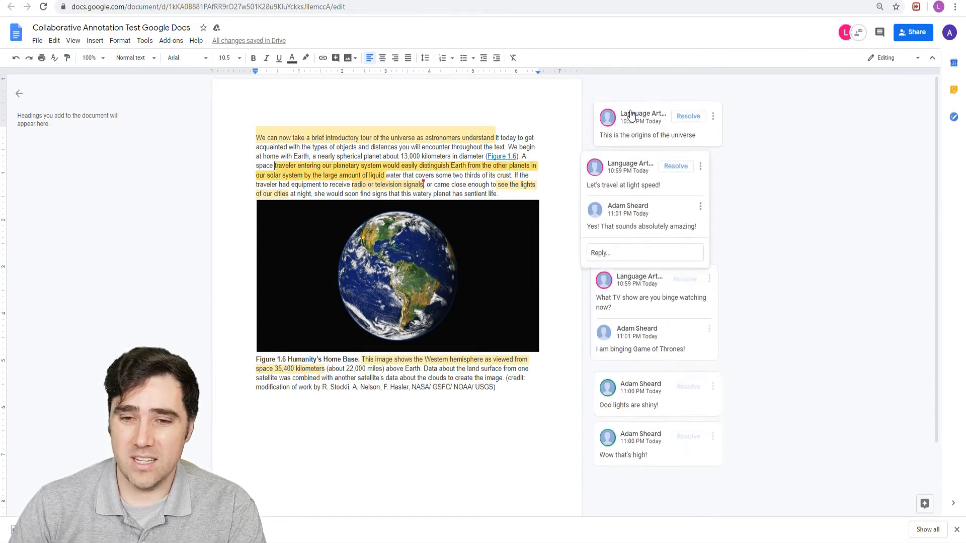
left_click(635, 141)
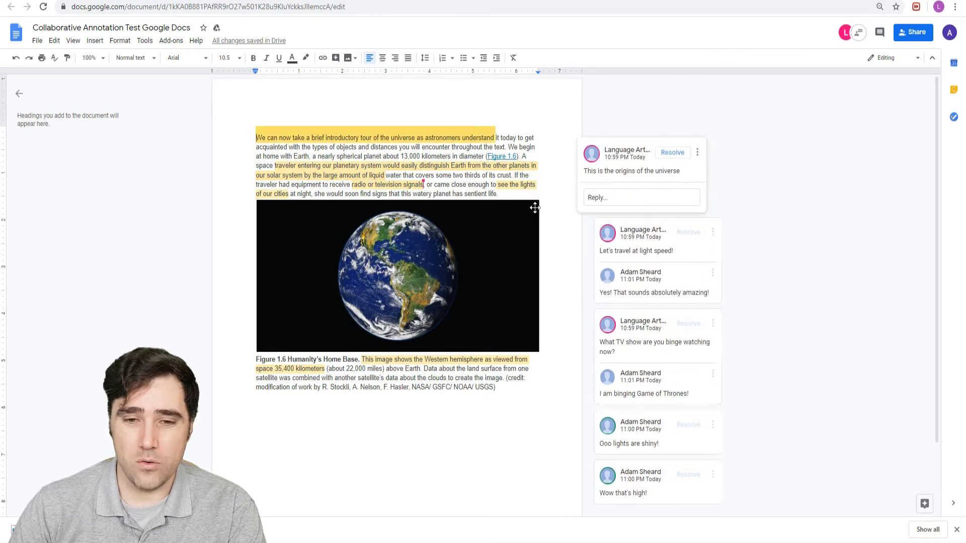
left_click(519, 184)
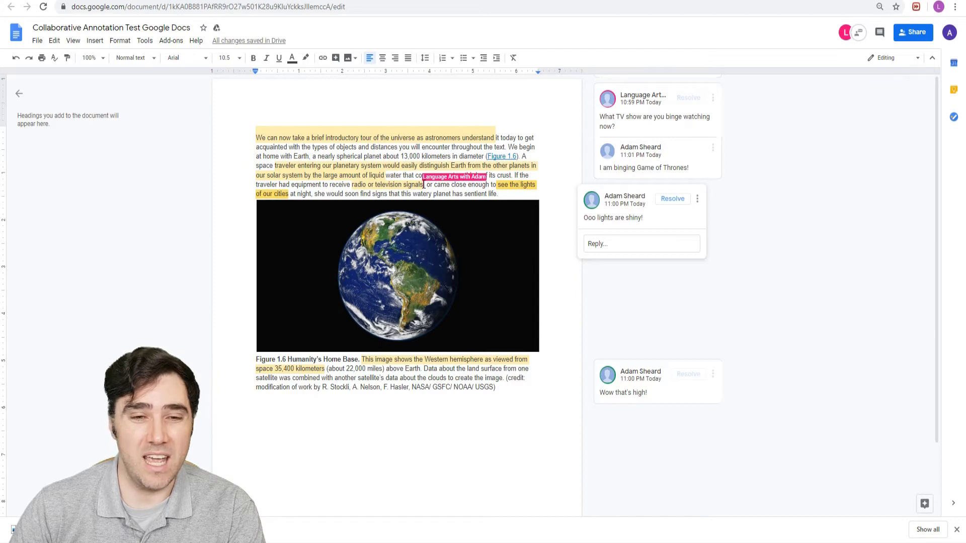
left_click(352, 137)
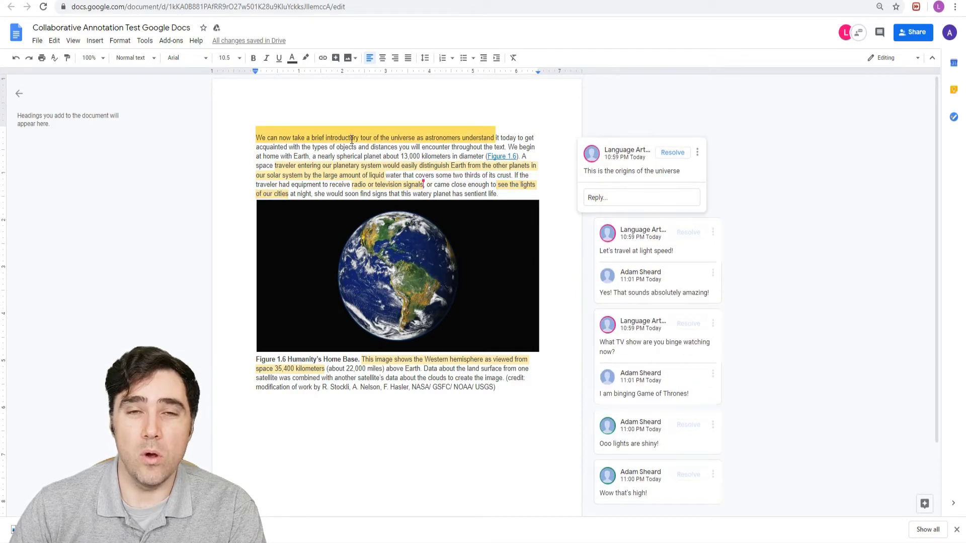
left_click(473, 167)
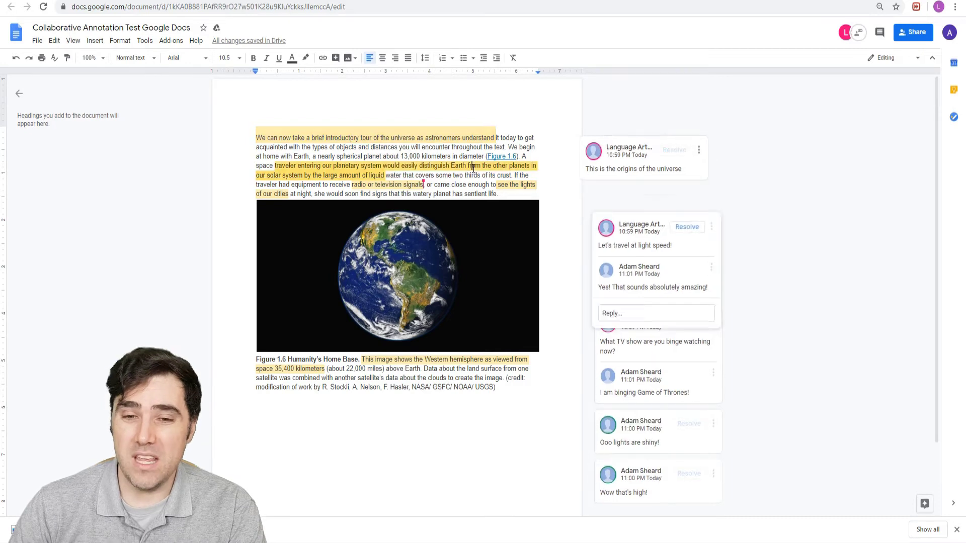
left_click(518, 187)
left_click(430, 139)
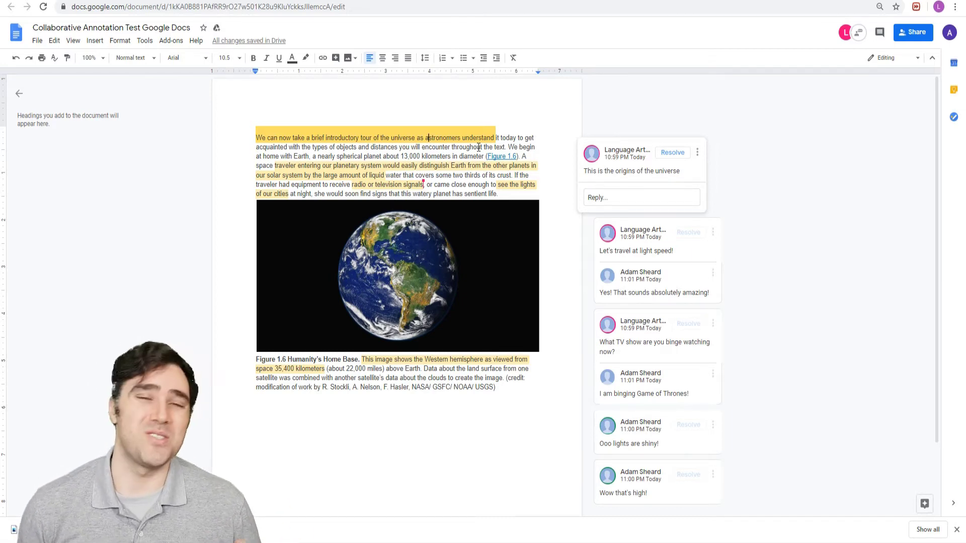
left_click(271, 194)
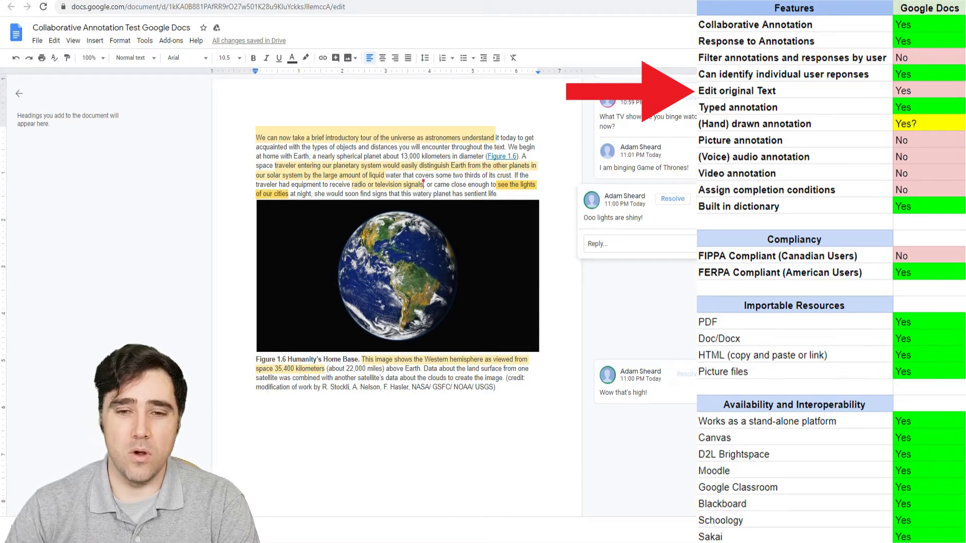
left_click(420, 184)
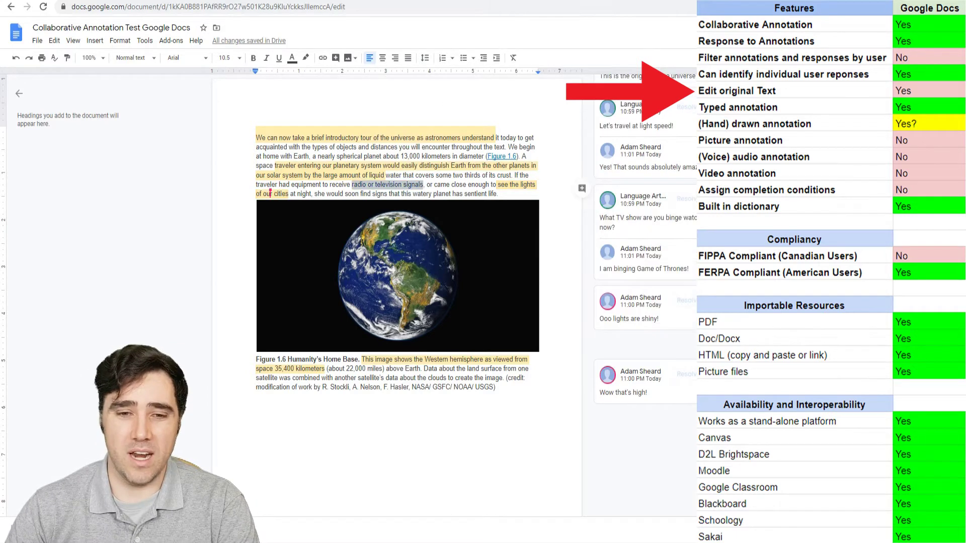
left_click(439, 185)
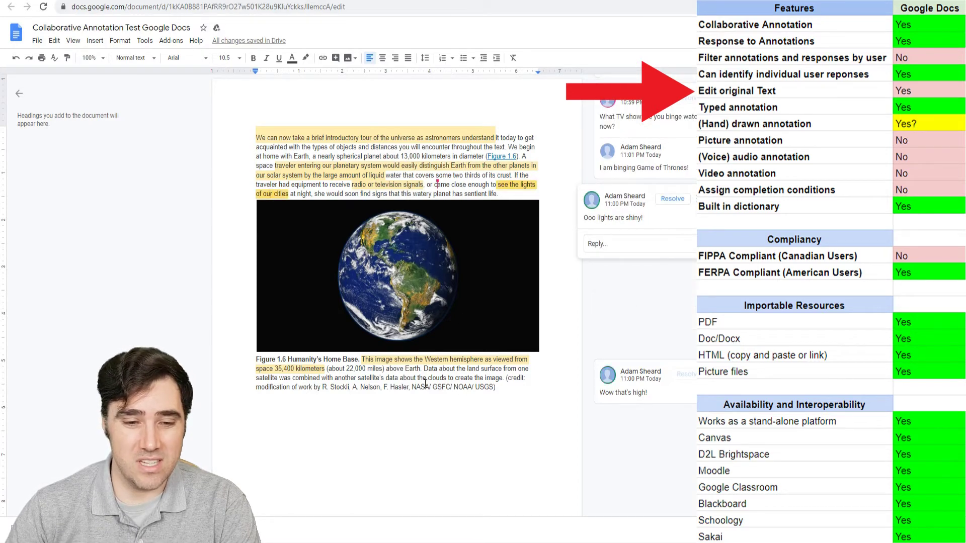
left_click_drag(323, 381, 507, 389)
key("BackSpace")
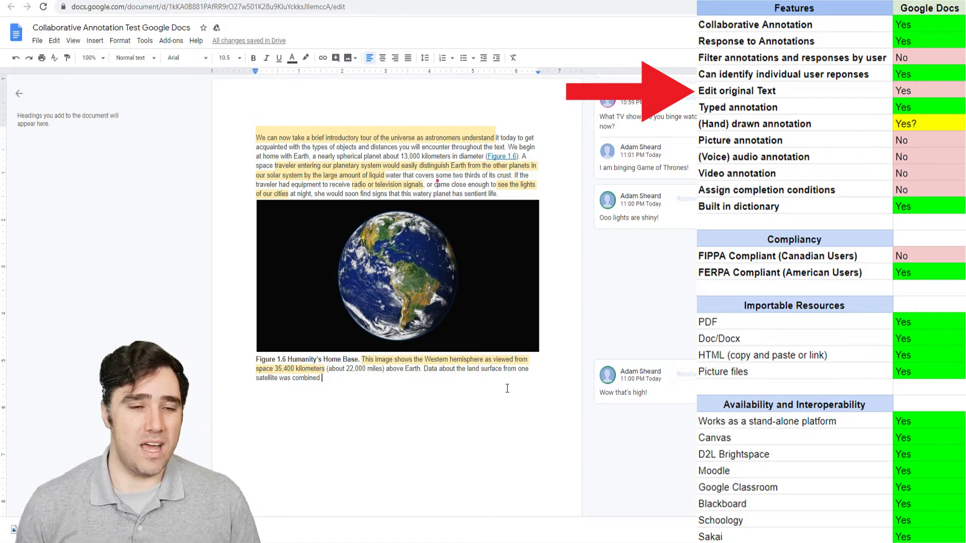
key("ctrl+z")
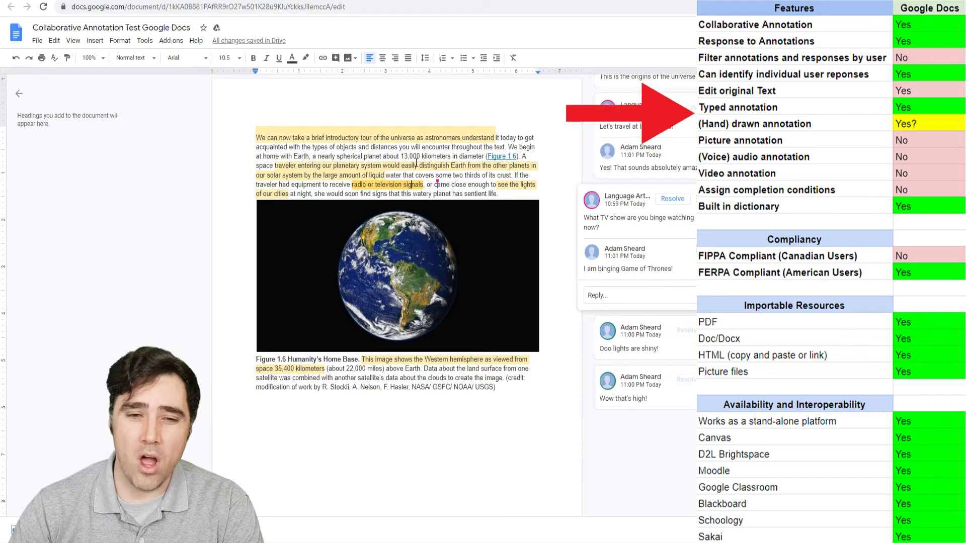
left_click(422, 175)
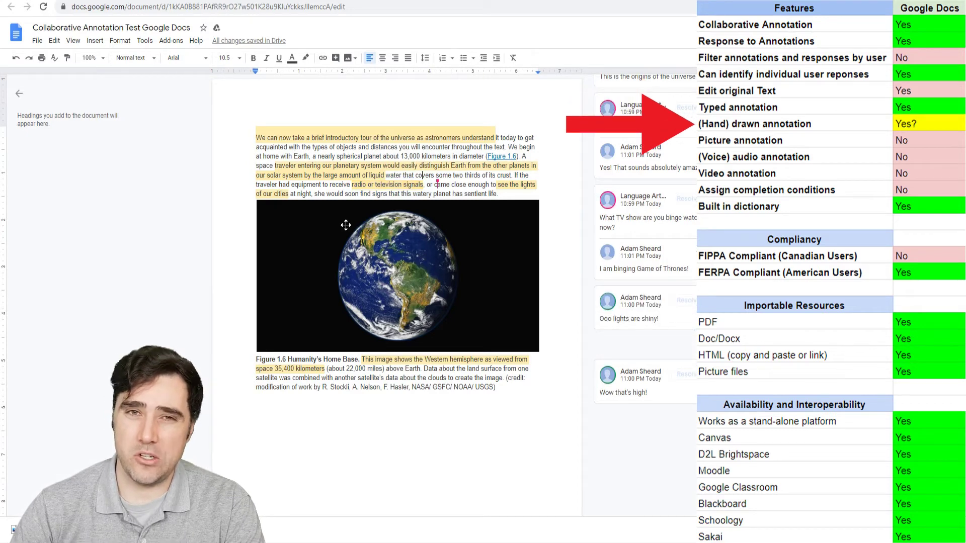
- Insert a new drawing of several crossing straight lines into the first paragraph
left_click(95, 41)
mouse_move(121, 90)
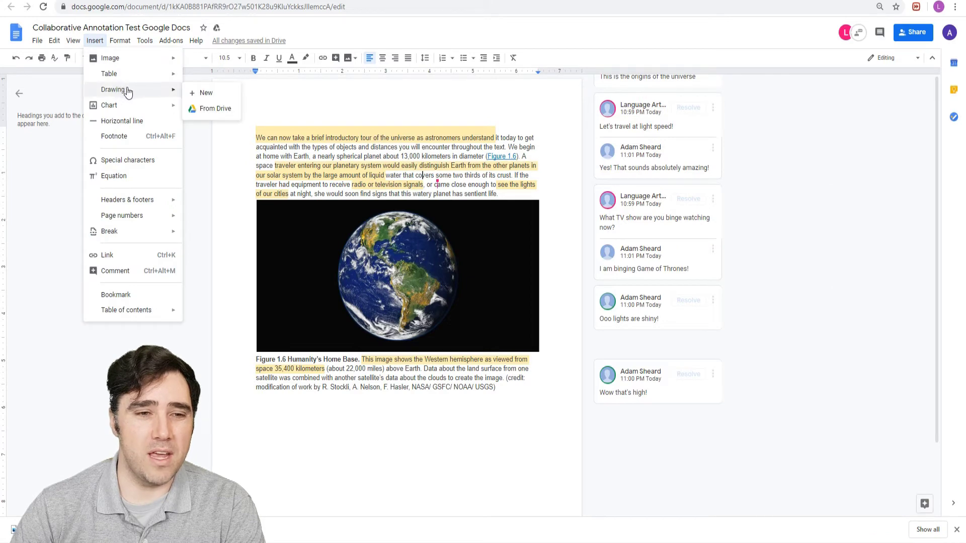
left_click(205, 93)
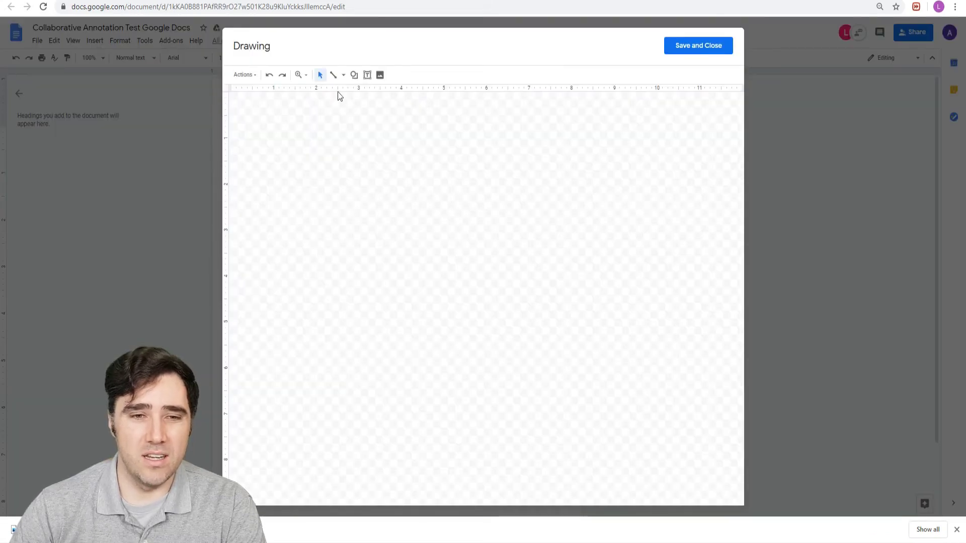
left_click(334, 74)
left_click_drag(312, 157, 565, 170)
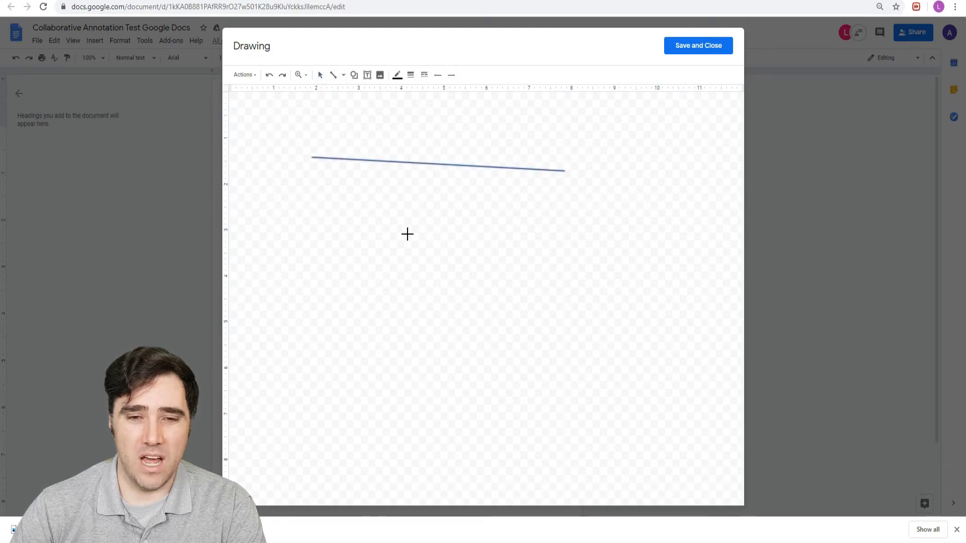
left_click_drag(407, 234, 475, 159)
left_click_drag(464, 226, 550, 272)
left_click_drag(542, 162, 342, 295)
mouse_move(335, 167)
left_mouse_down()
mouse_move(506, 305)
mouse_move(500, 177)
left_mouse_up()
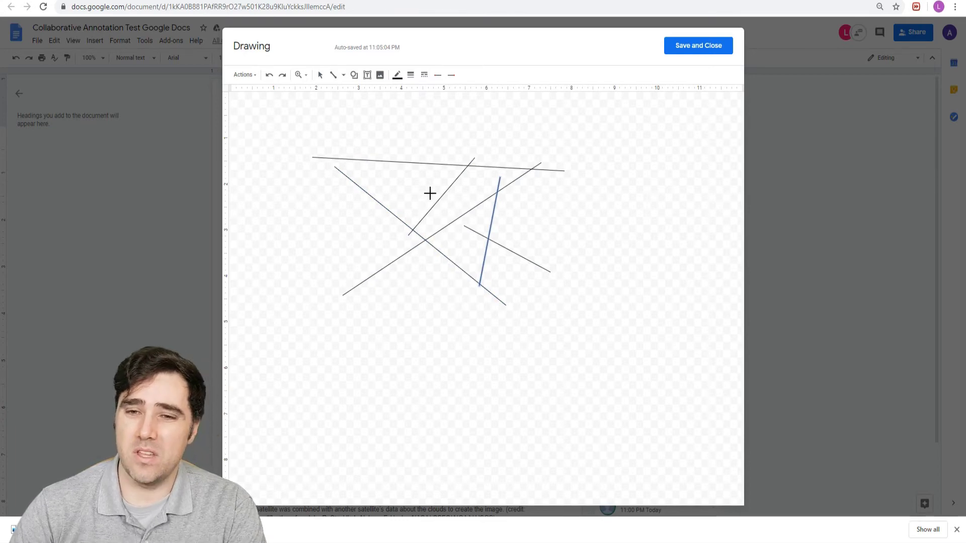
left_click(677, 45)
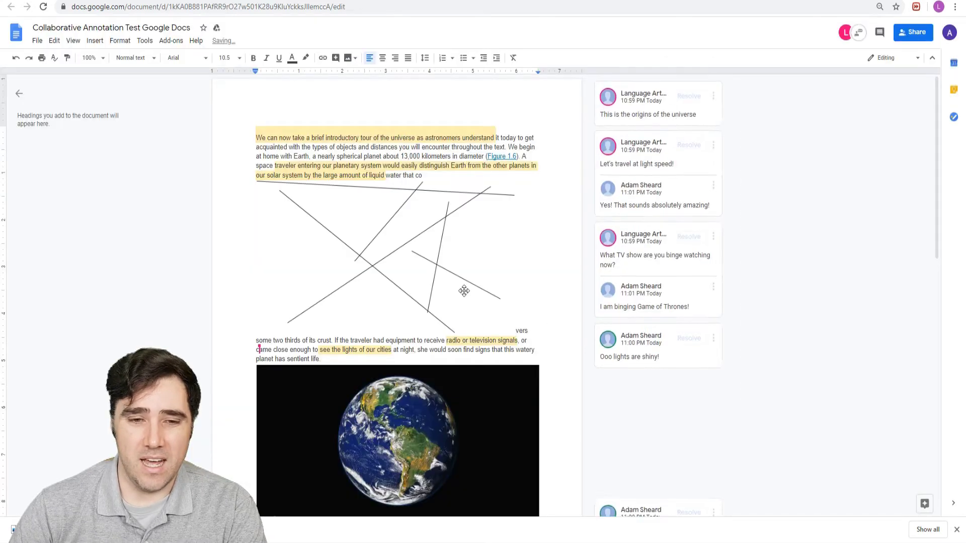
left_click(355, 213)
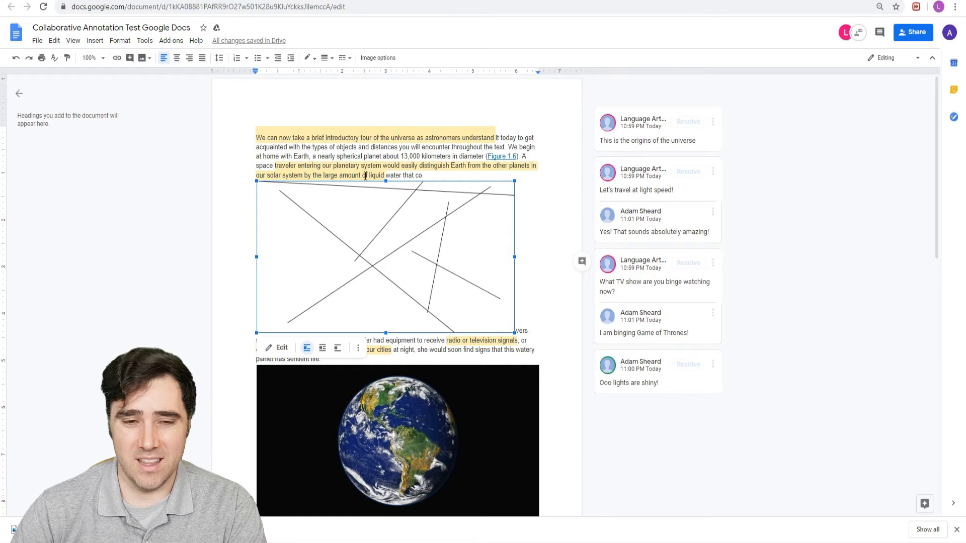
left_click(349, 174)
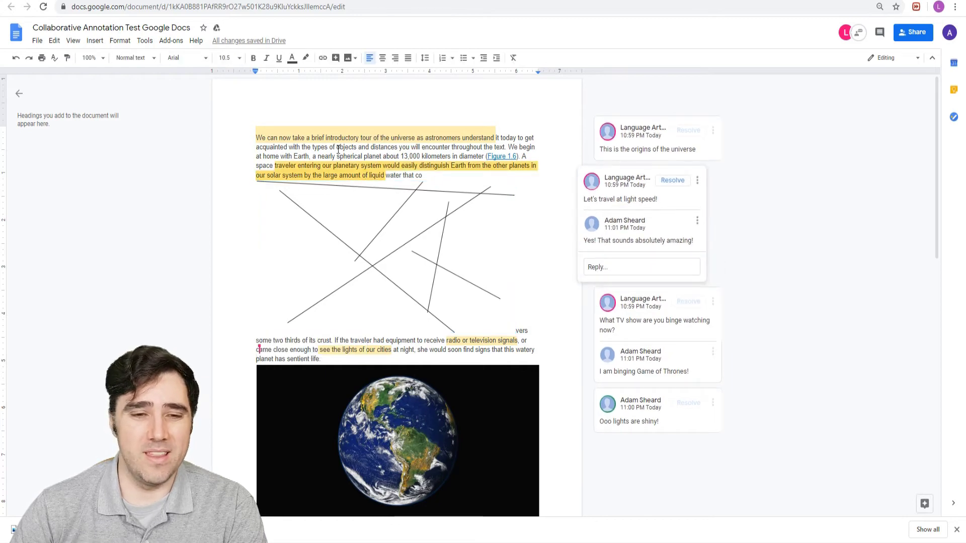
left_click(353, 219)
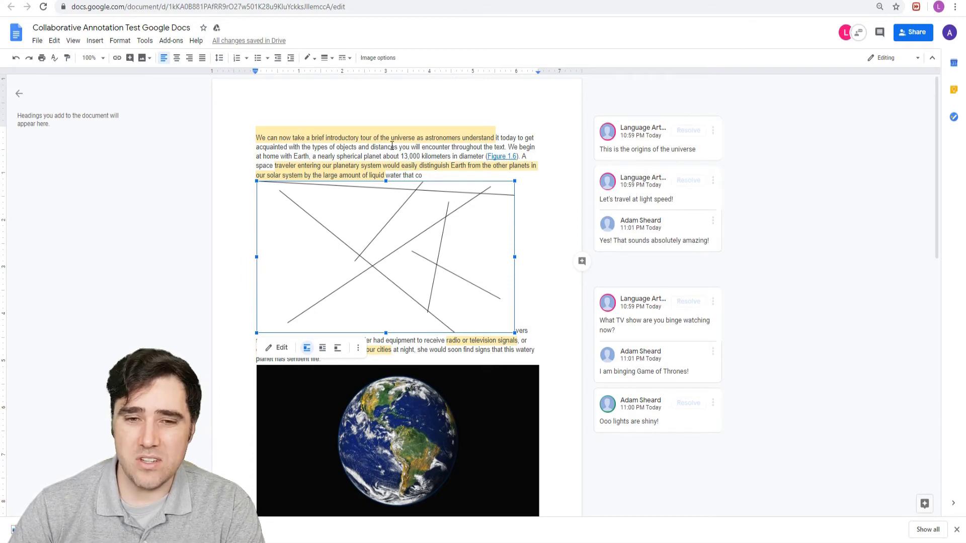
mouse_move(392, 146)
left_mouse_down()
mouse_move(435, 137)
mouse_move(499, 148)
left_mouse_up()
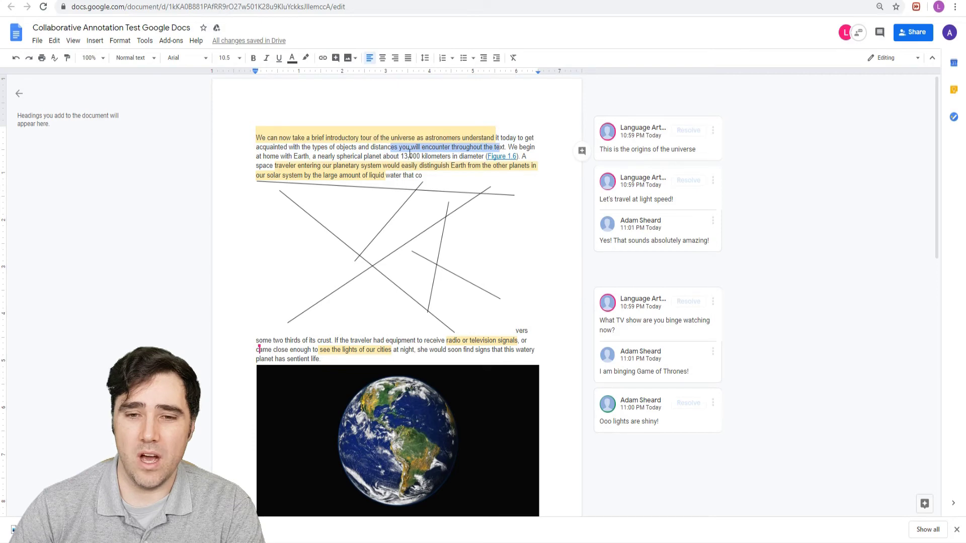
left_click(583, 151)
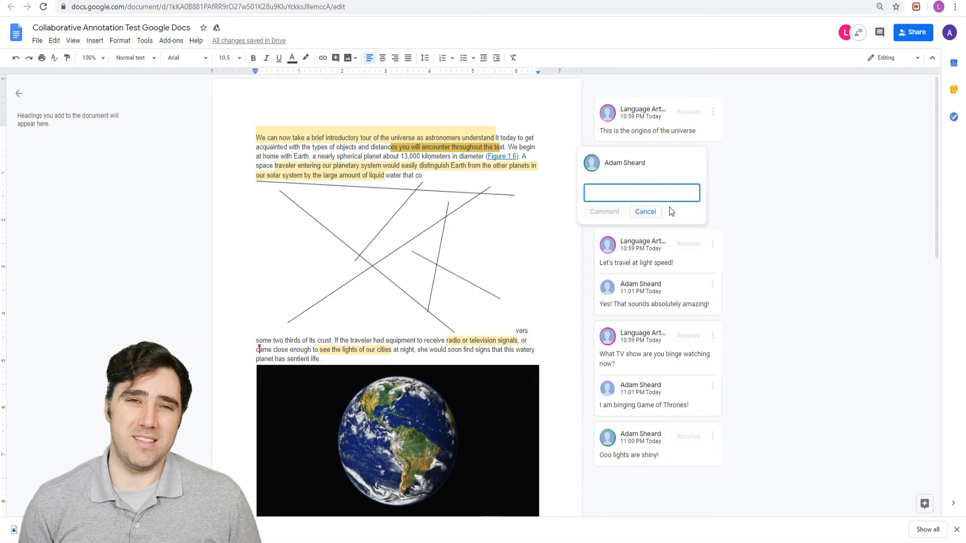
left_click(649, 211)
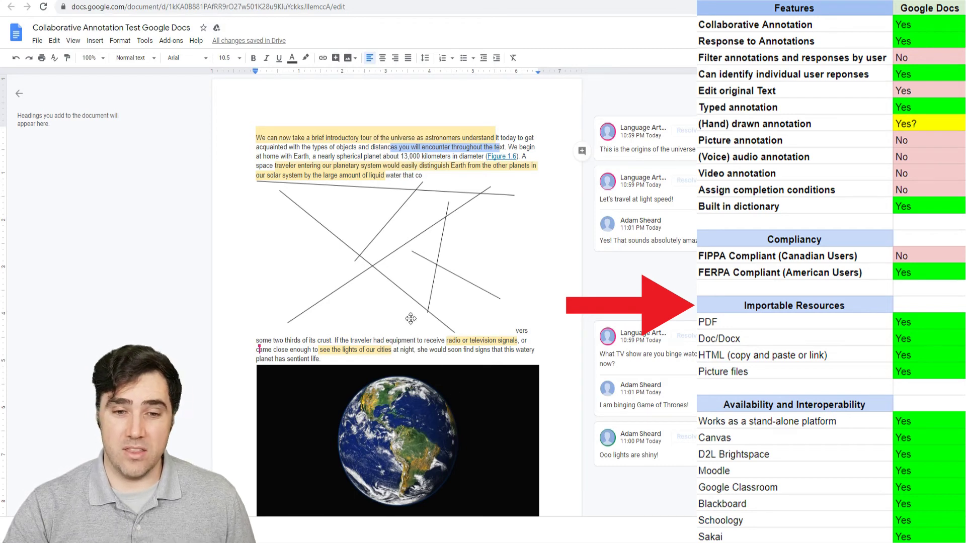
scroll(398, 267, "down", 1)
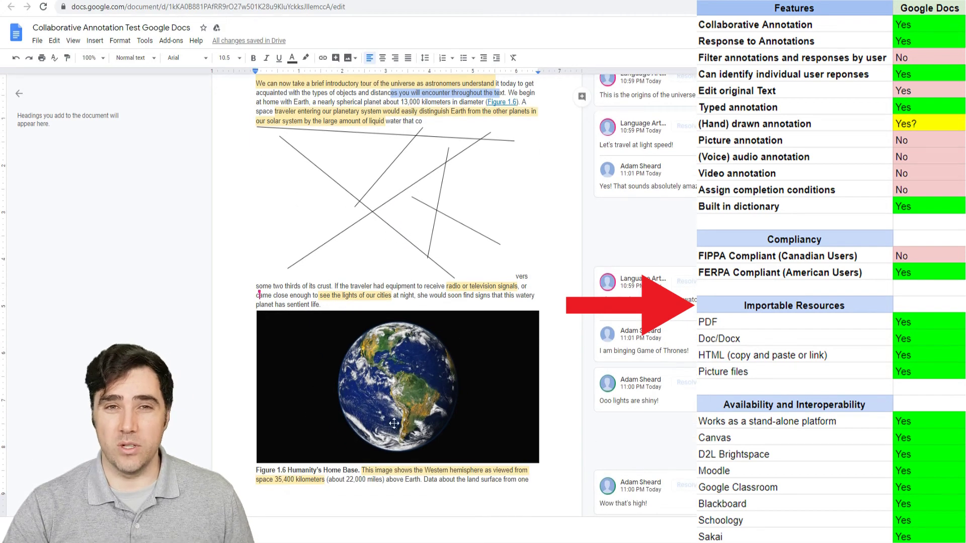
scroll(360, 257, "up", 1)
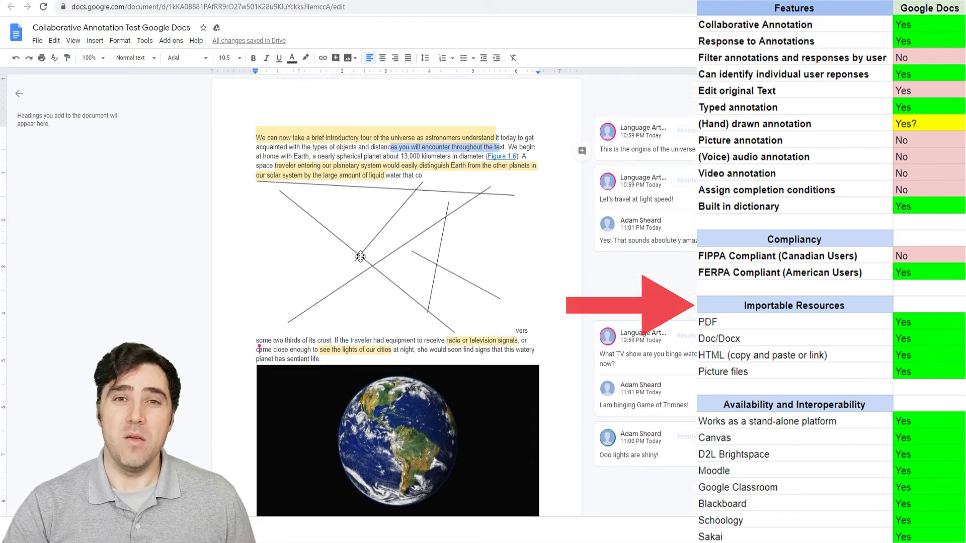
scroll(518, 198, "down", 1)
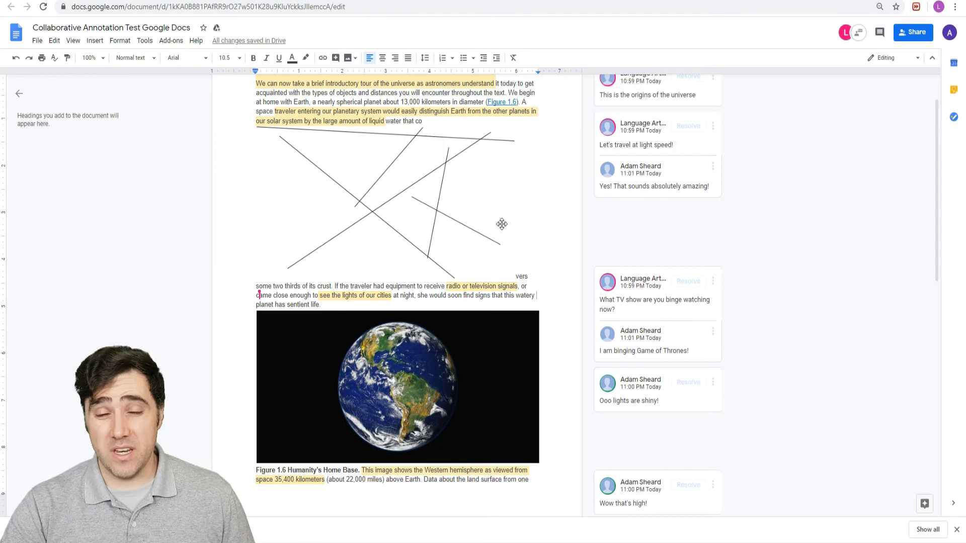
- Comment 'This picture is so awesome!' on the Earth image
scroll(498, 224, "down", 2)
left_click(512, 278)
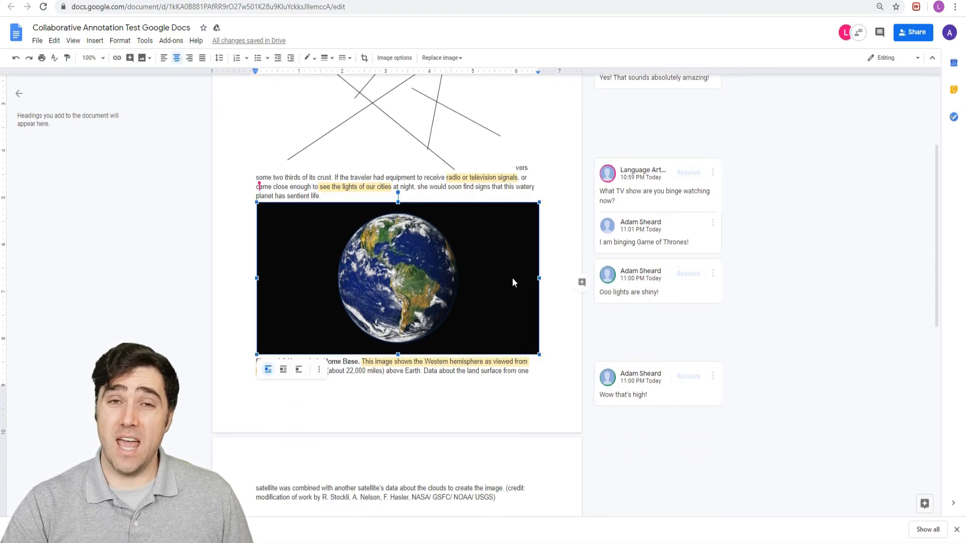
left_click(582, 283)
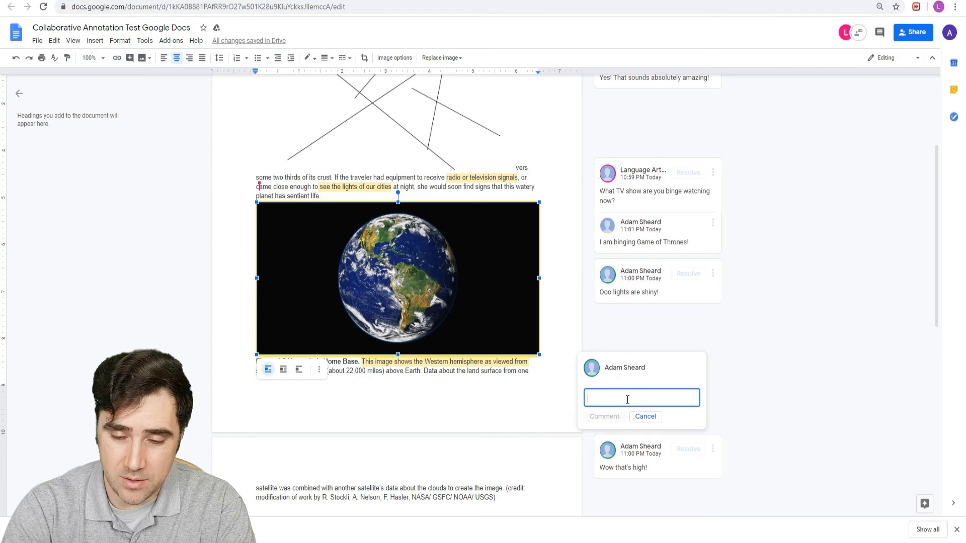
type("This picture i")
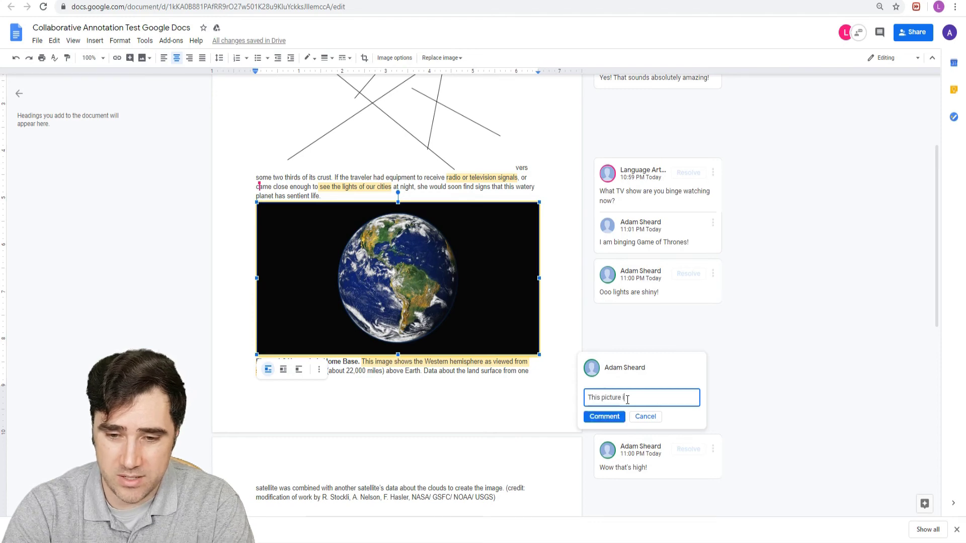
type("s so awesome!")
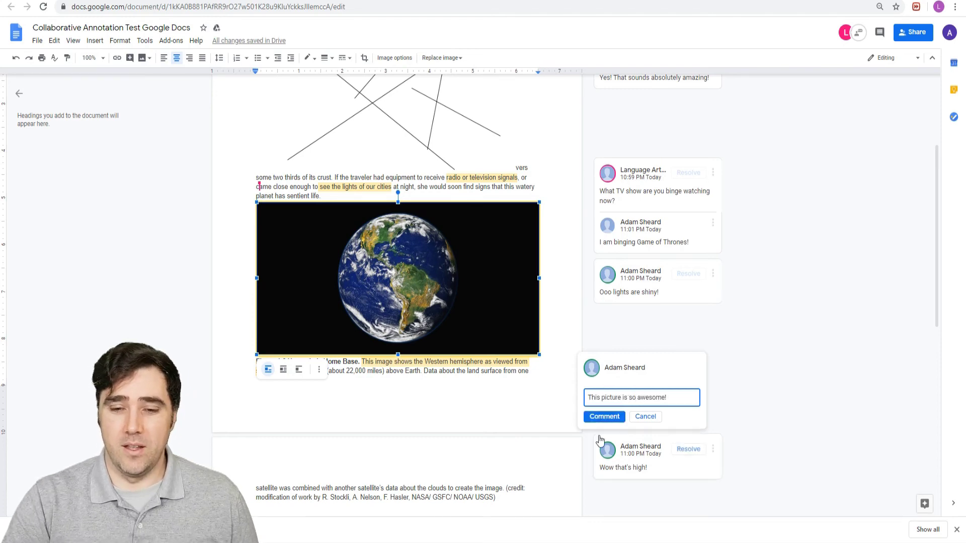
left_click(605, 417)
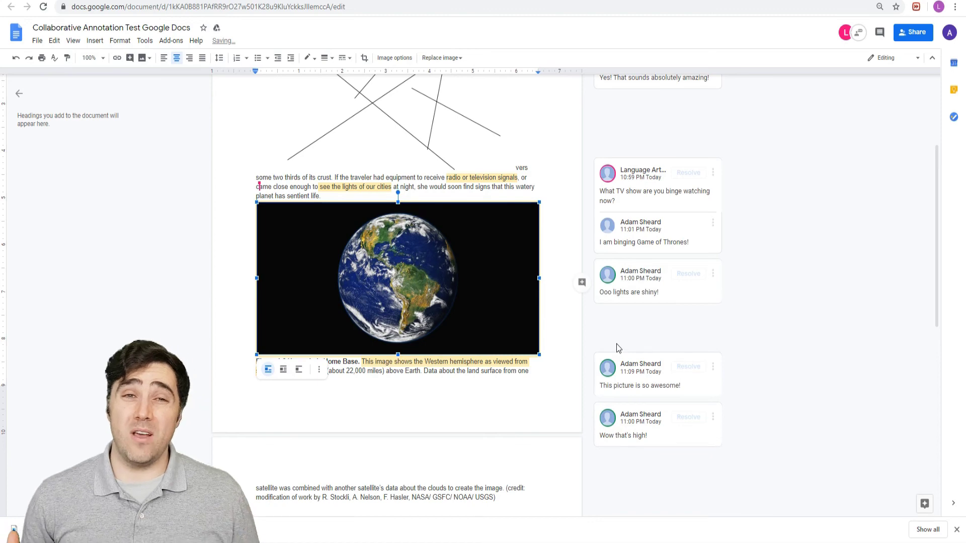